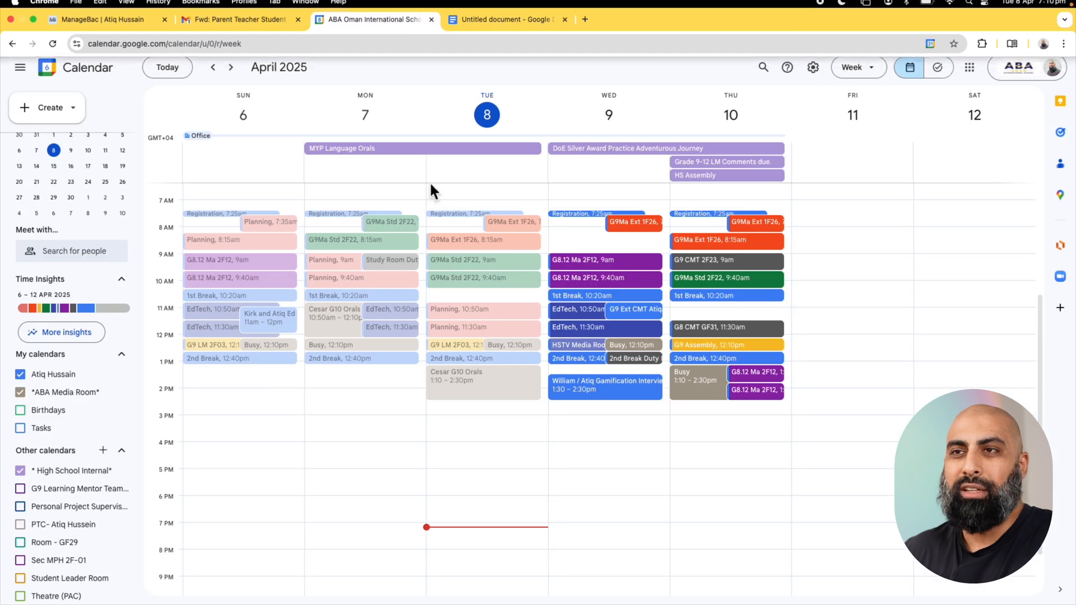
# Switch to the Google Docs notes and review the conference dates, venues, hours, break and appointment length.
pyautogui.click(500, 12)
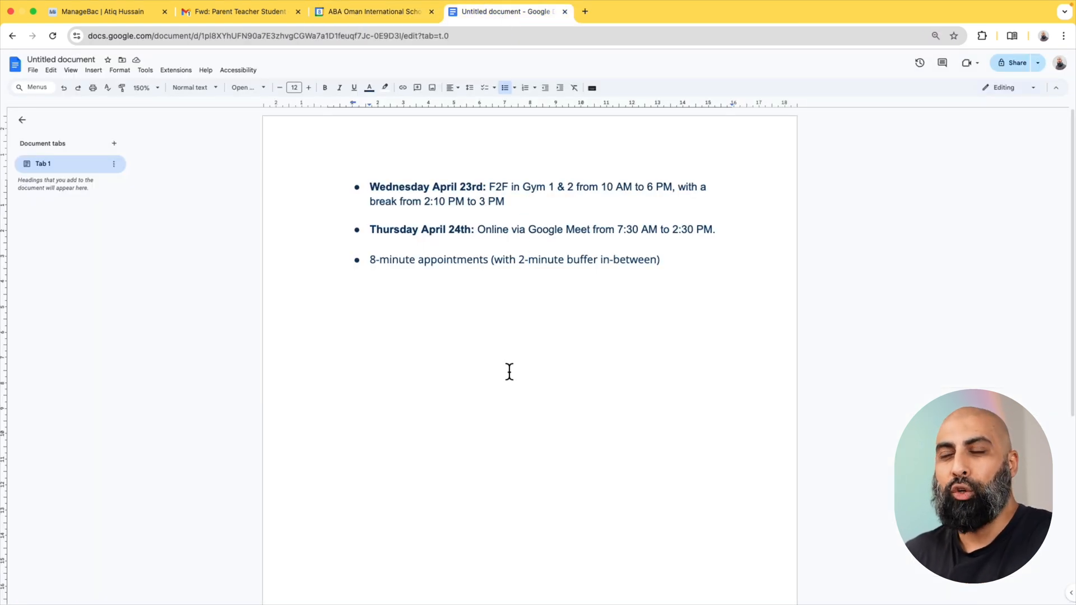
pyautogui.moveTo(370, 186); pyautogui.dragTo(486, 187)
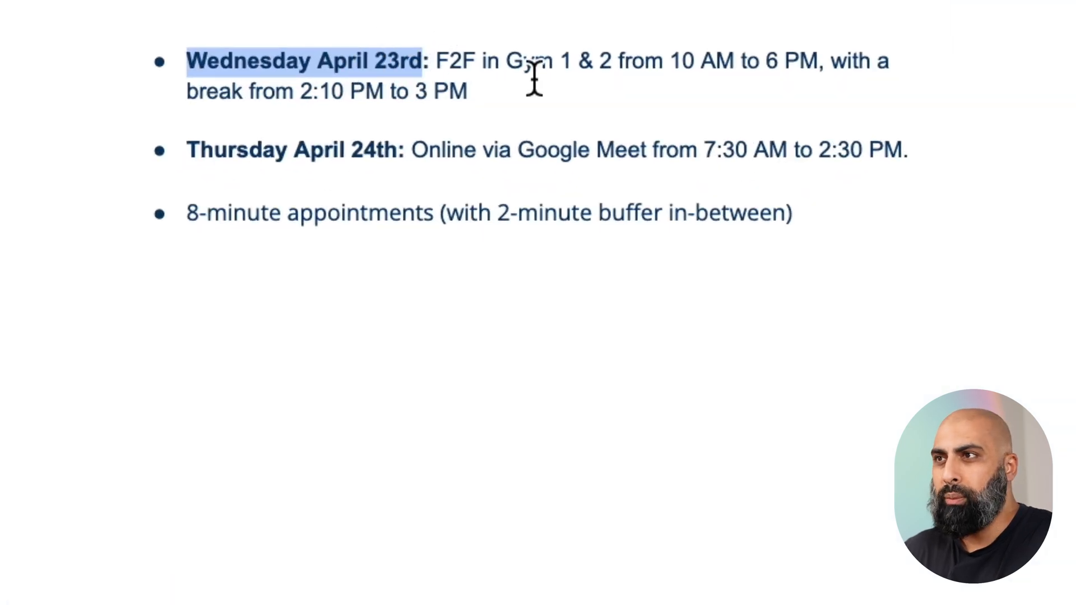
pyautogui.moveTo(437, 60); pyautogui.dragTo(481, 60)
pyautogui.moveTo(671, 60); pyautogui.dragTo(826, 77)
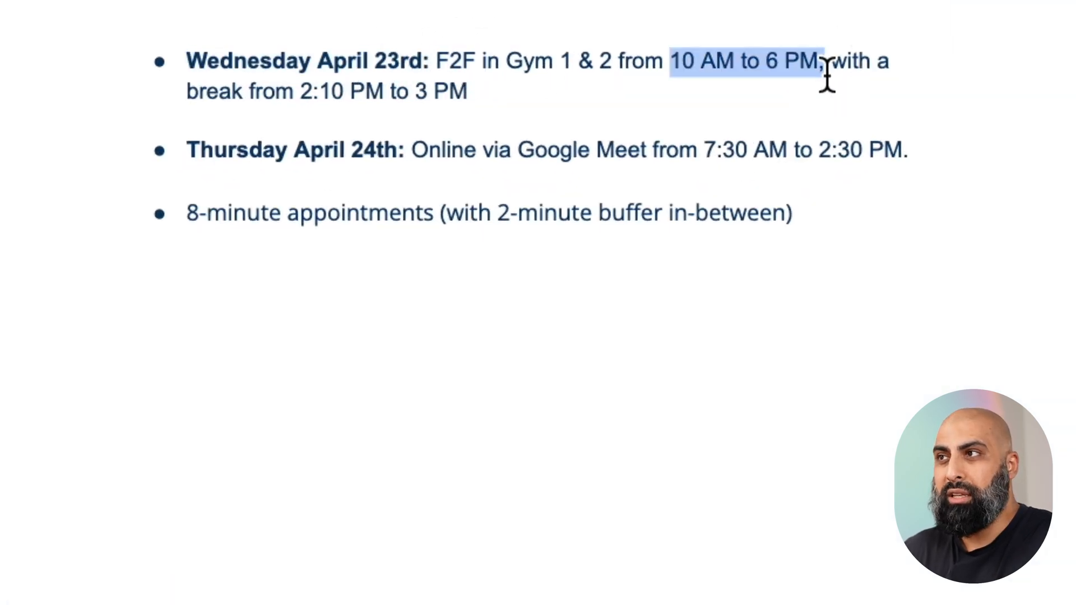
pyautogui.moveTo(250, 92); pyautogui.dragTo(485, 92)
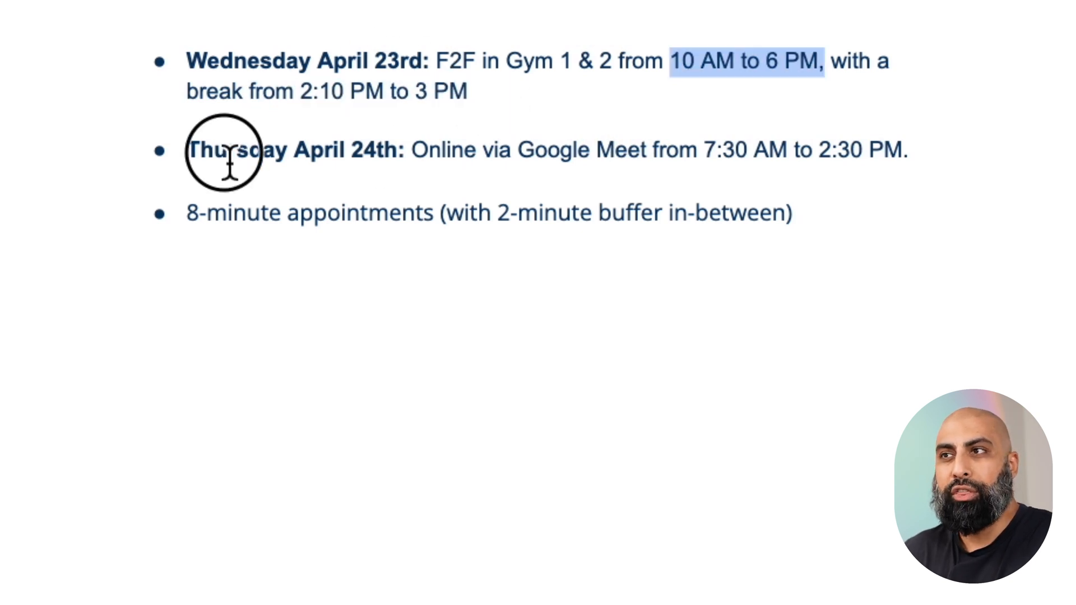
pyautogui.moveTo(228, 161); pyautogui.dragTo(391, 180)
pyautogui.moveTo(483, 159); pyautogui.dragTo(863, 161)
pyautogui.moveTo(186, 215); pyautogui.dragTo(698, 218)
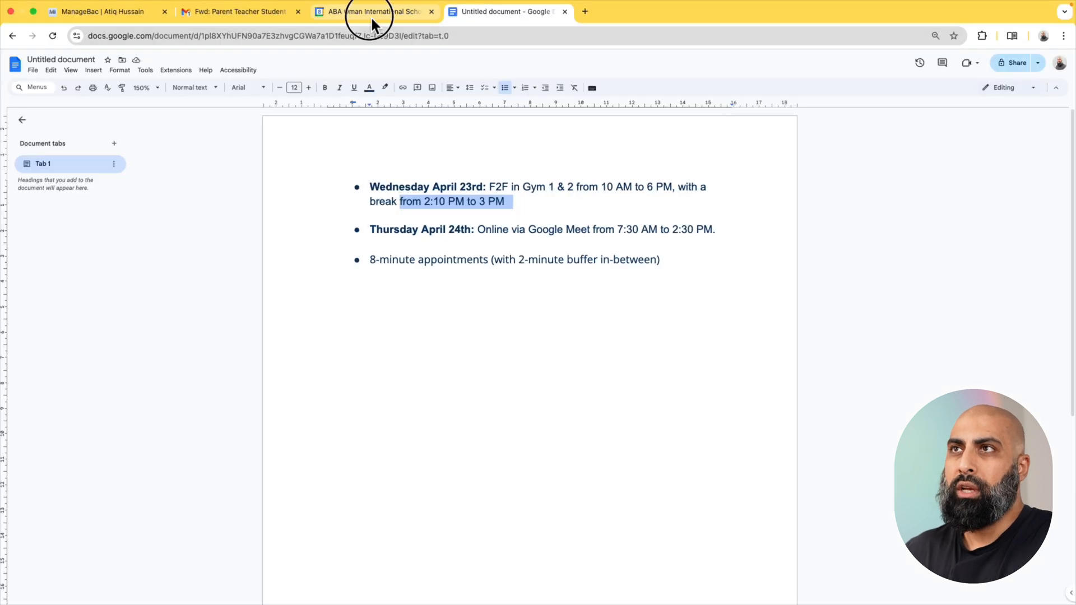
# Return to Google Calendar and start a new appointment schedule titled "PSTC Mid-Semester 2".
pyautogui.click(371, 16)
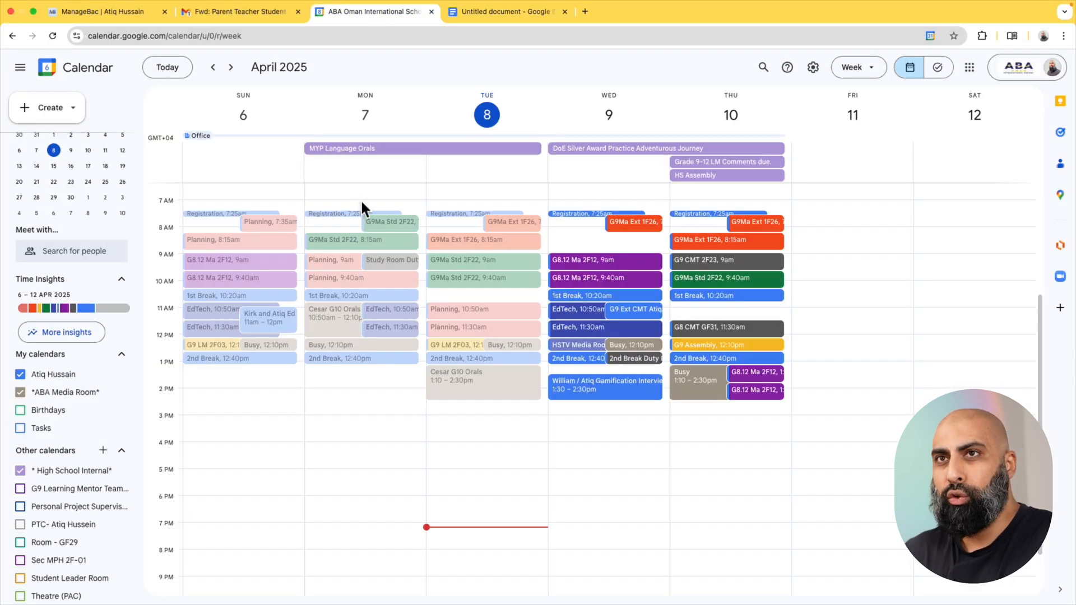
pyautogui.click(83, 118)
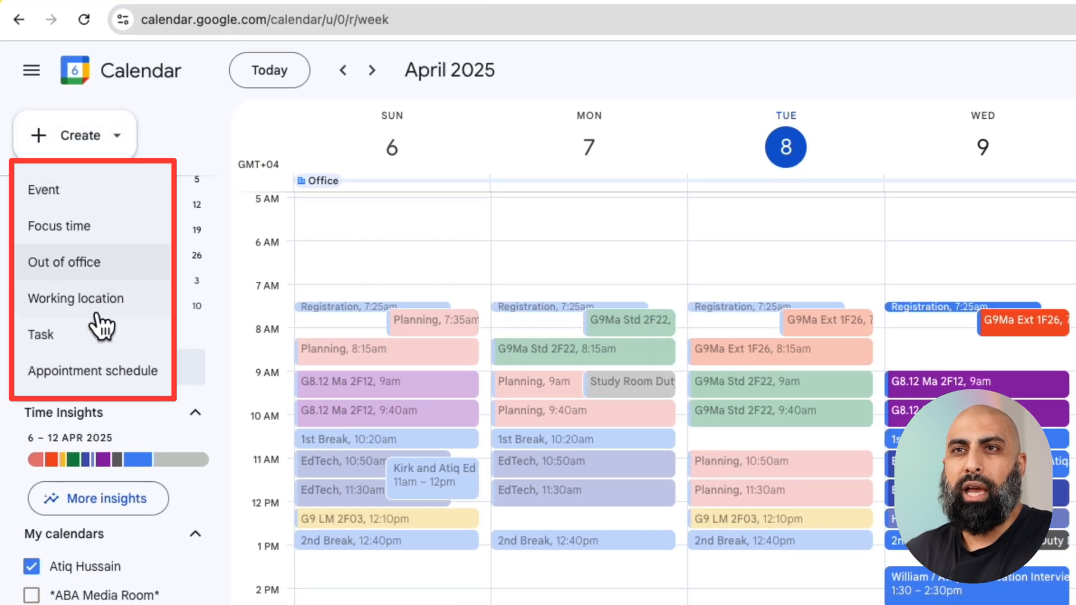
pyautogui.click(94, 371)
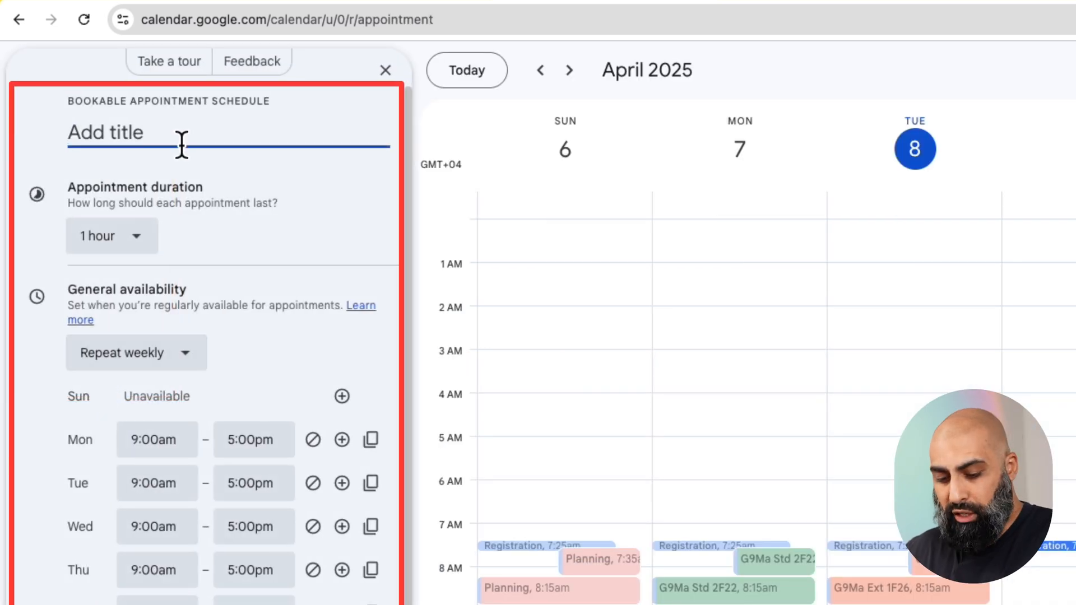
pyautogui.write('PSTC Mid-')
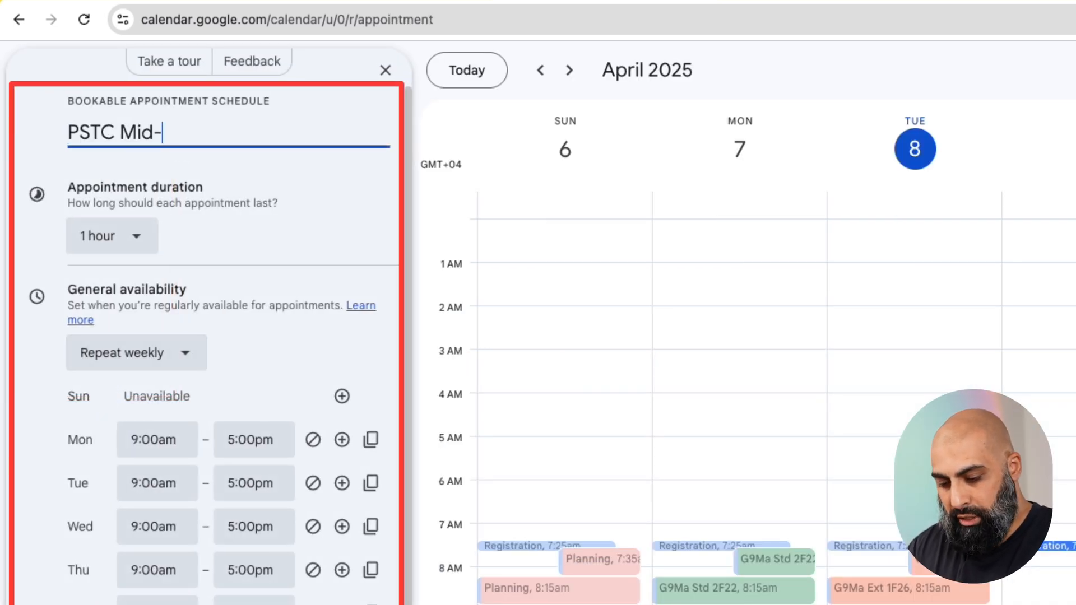
pyautogui.write('Semester 2')
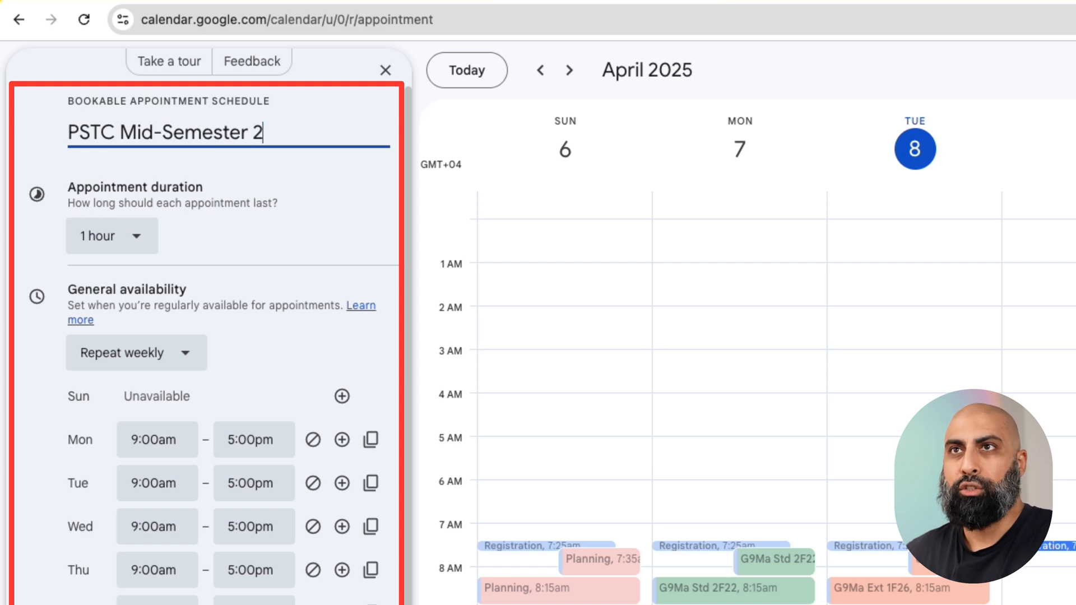
# Set a custom appointment duration of 8 minutes.
pyautogui.click(149, 238)
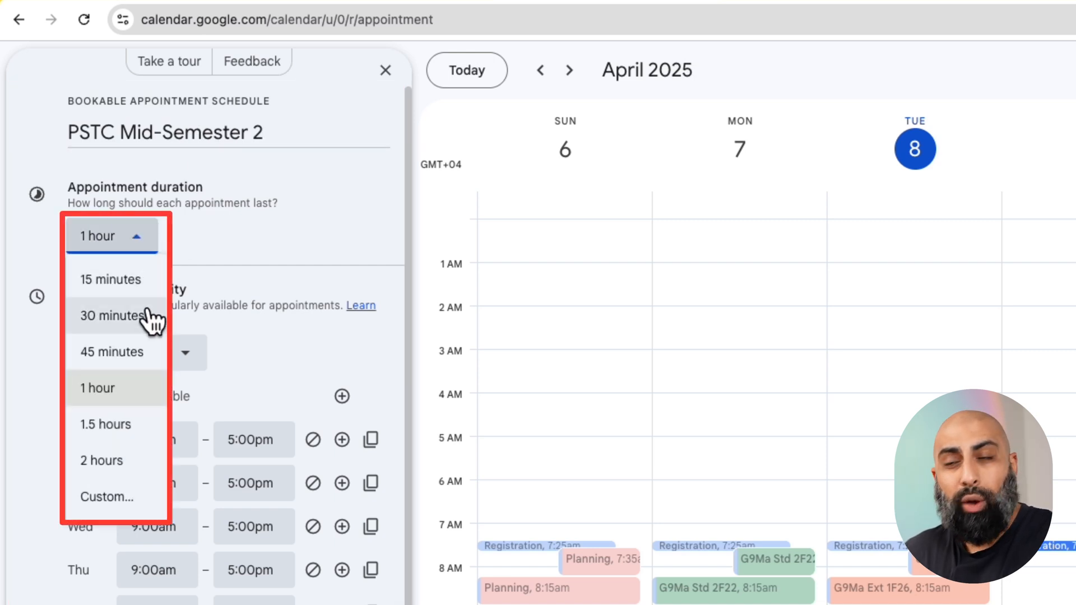
pyautogui.click(127, 492)
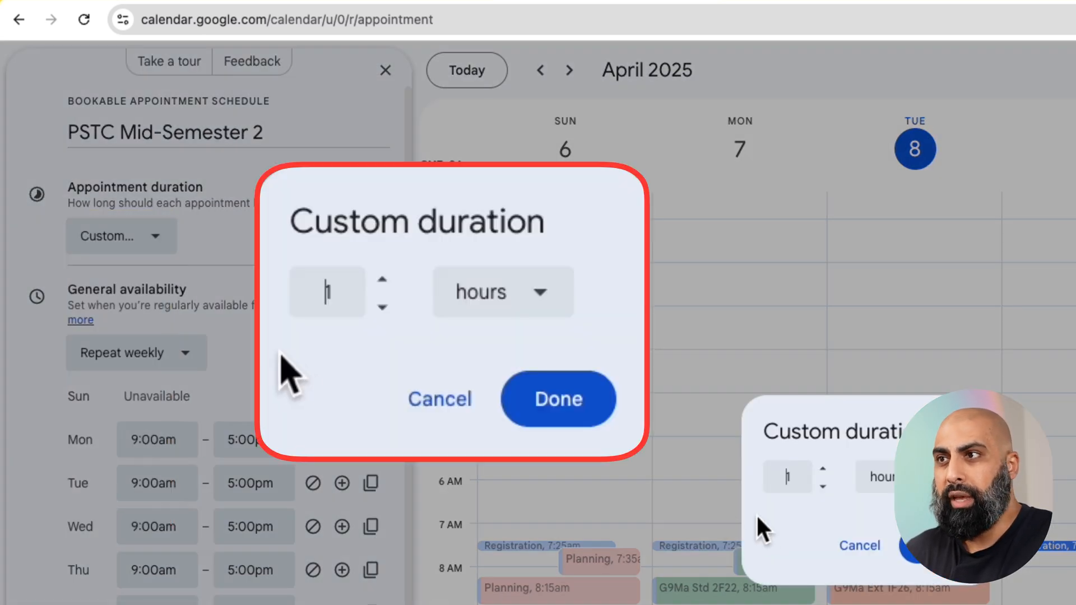
pyautogui.click(923, 485)
pyautogui.click(919, 518)
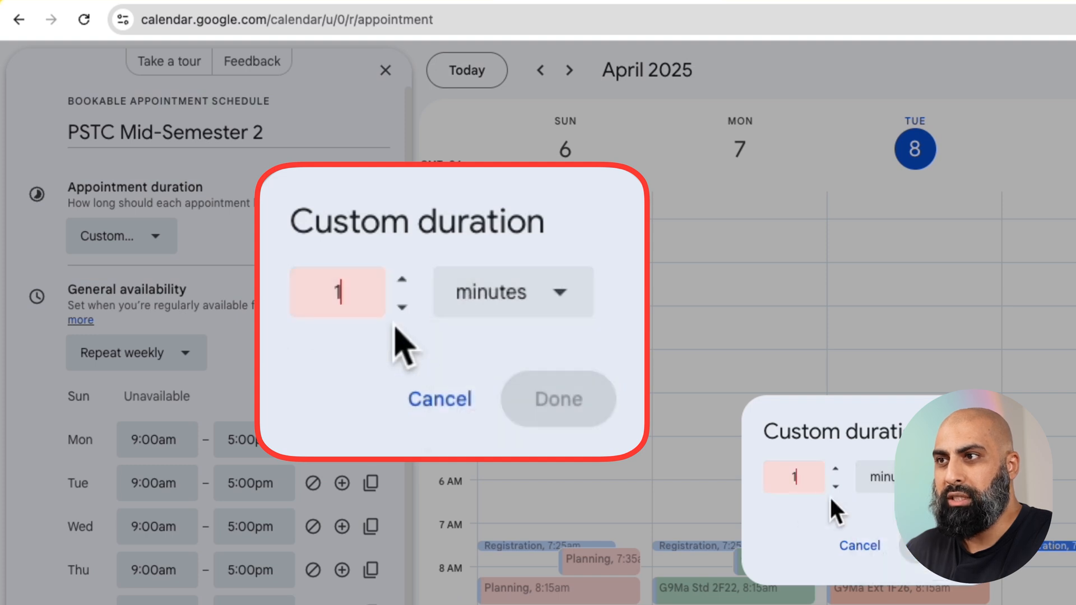
pyautogui.doubleClick(794, 477)
pyautogui.write('8')
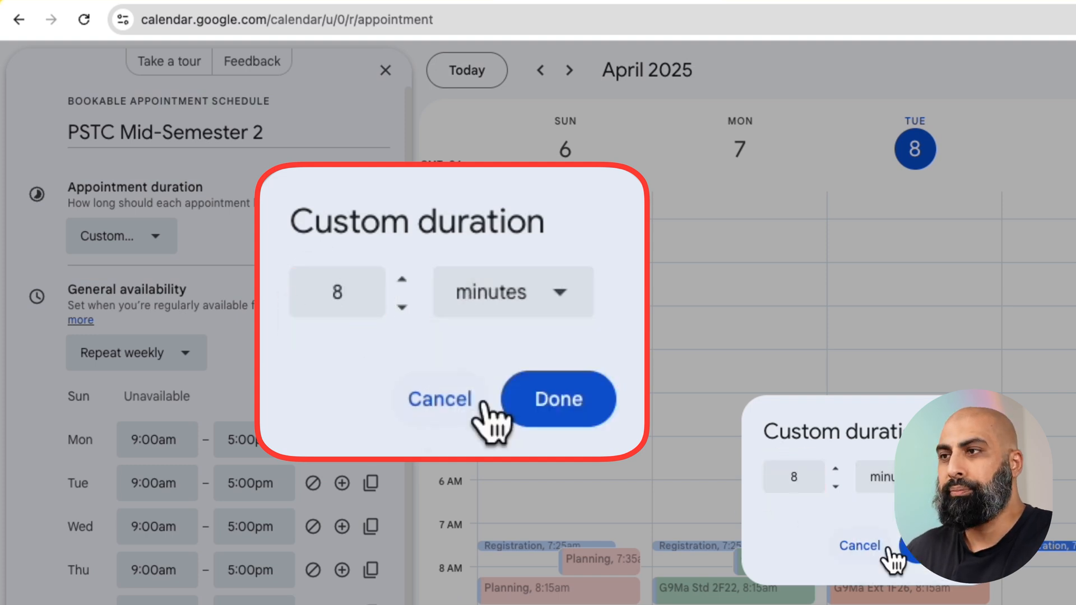
pyautogui.click(933, 545)
# Set the non-repeating availability to 23 Apr 2025 from 10:00am to 2:00pm, consulting the Wednesday line in the notes.
pyautogui.click(119, 302)
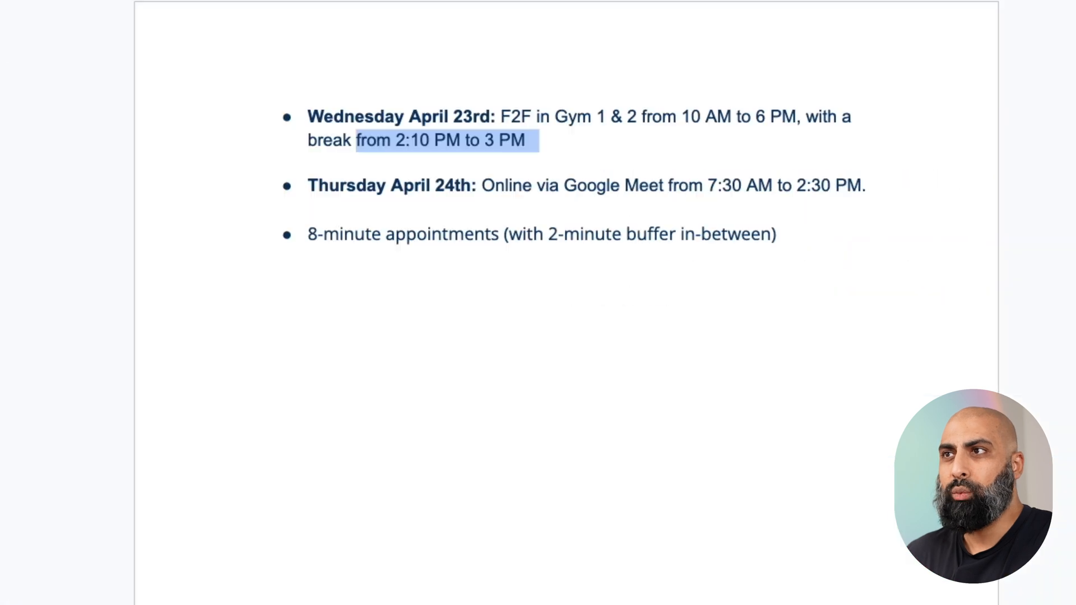
pyautogui.moveTo(397, 117); pyautogui.dragTo(531, 116)
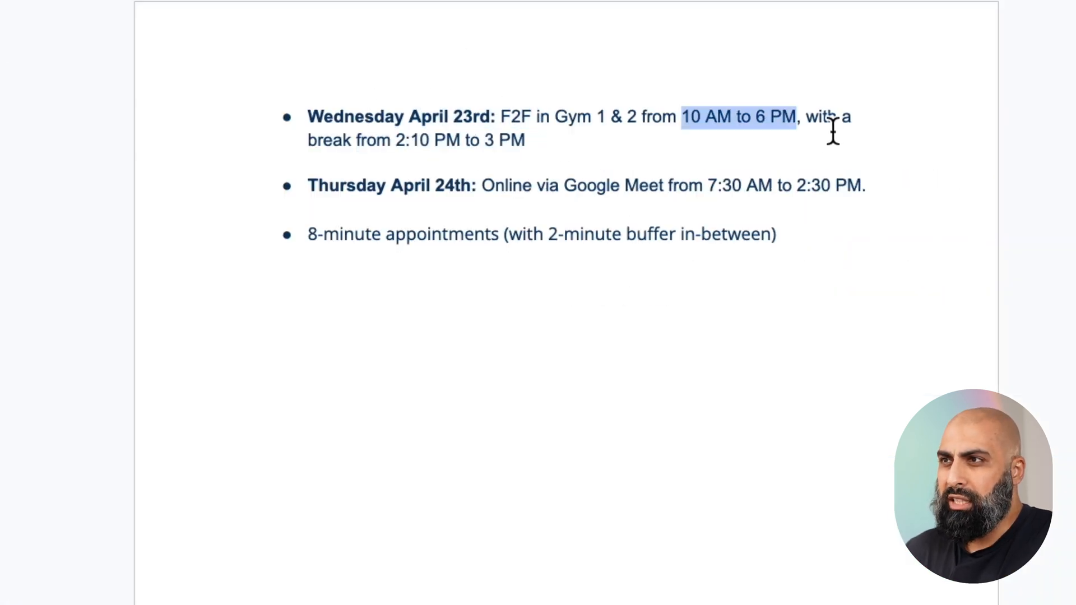
pyautogui.moveTo(397, 154); pyautogui.dragTo(543, 148)
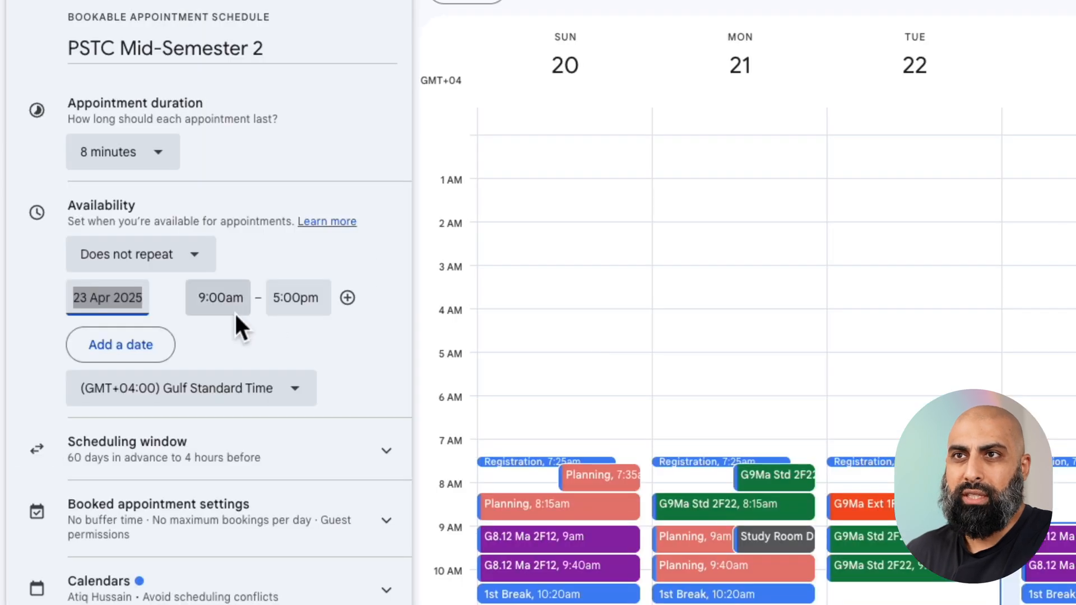
pyautogui.click(221, 298)
pyautogui.write('10')
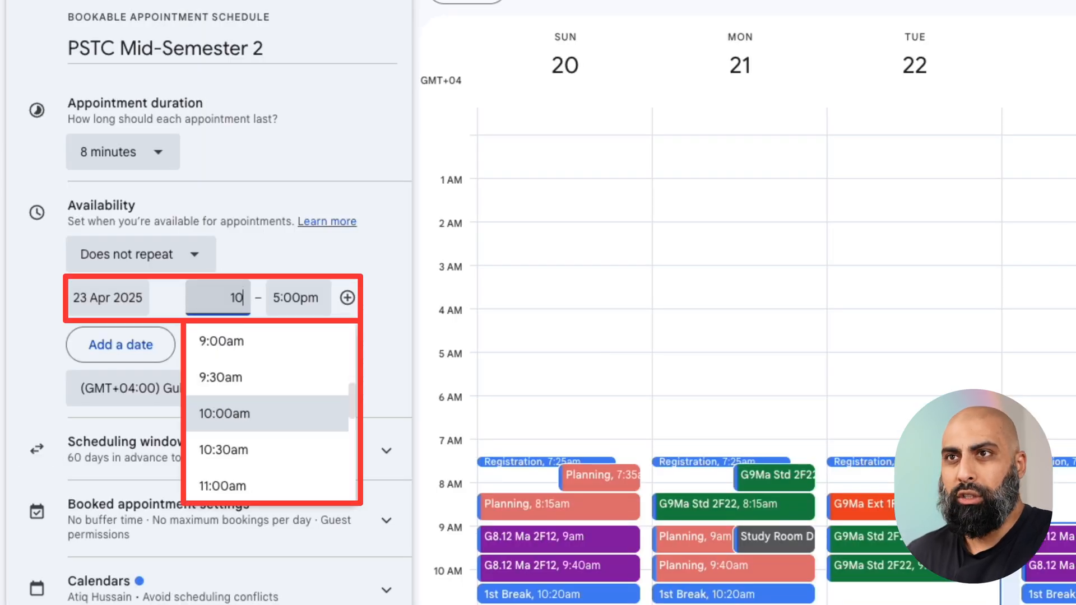
pyautogui.click(293, 297)
pyautogui.write('2')
pyautogui.click(333, 406)
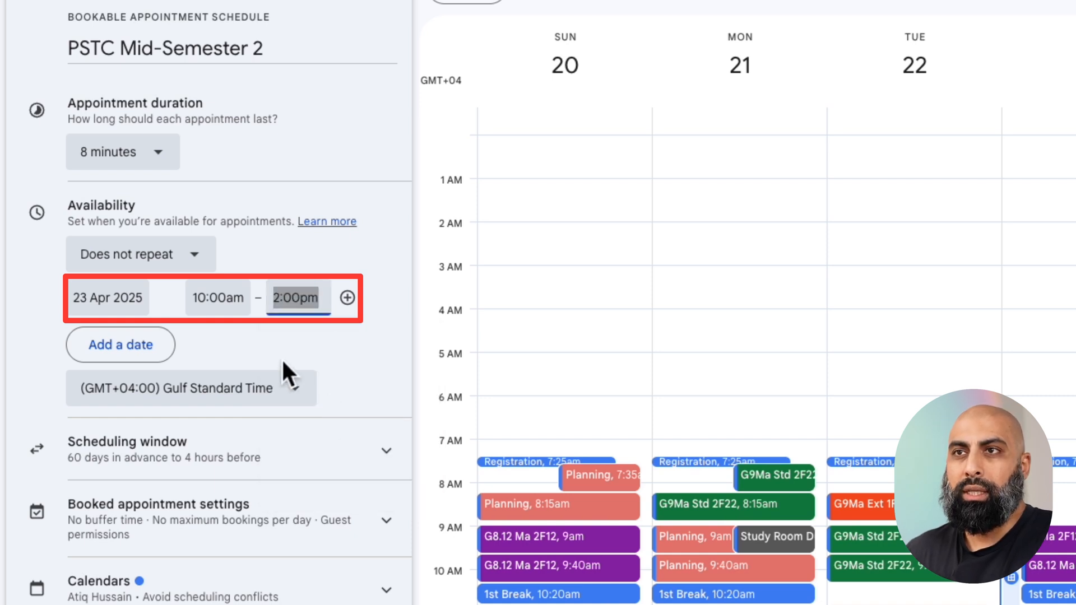
# Add a second availability period on 23 Apr 2025 from 3:10pm to 6:00pm.
pyautogui.click(361, 305)
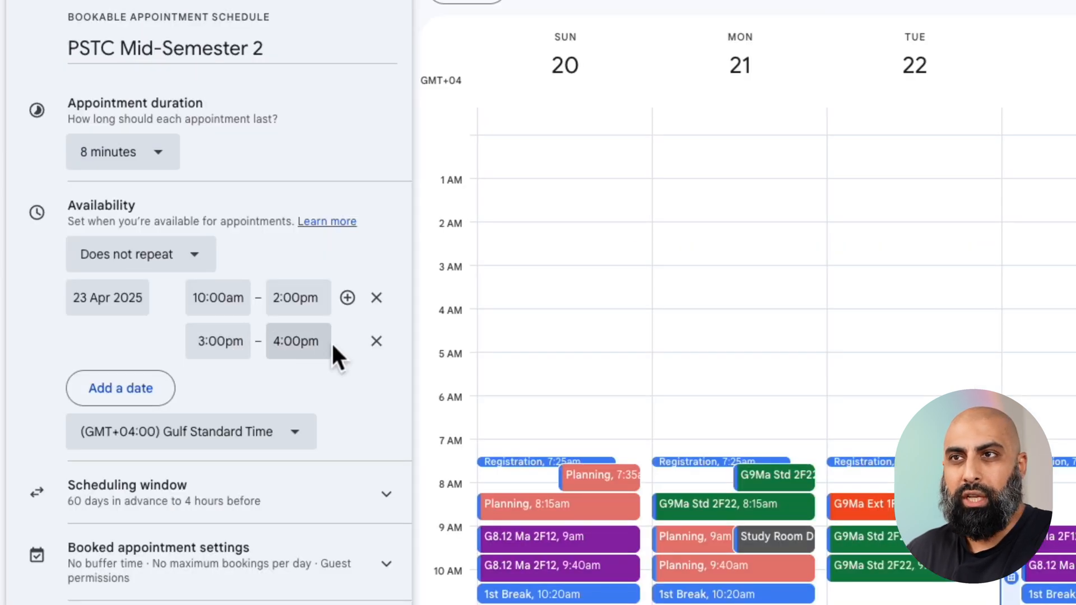
pyautogui.click(307, 348)
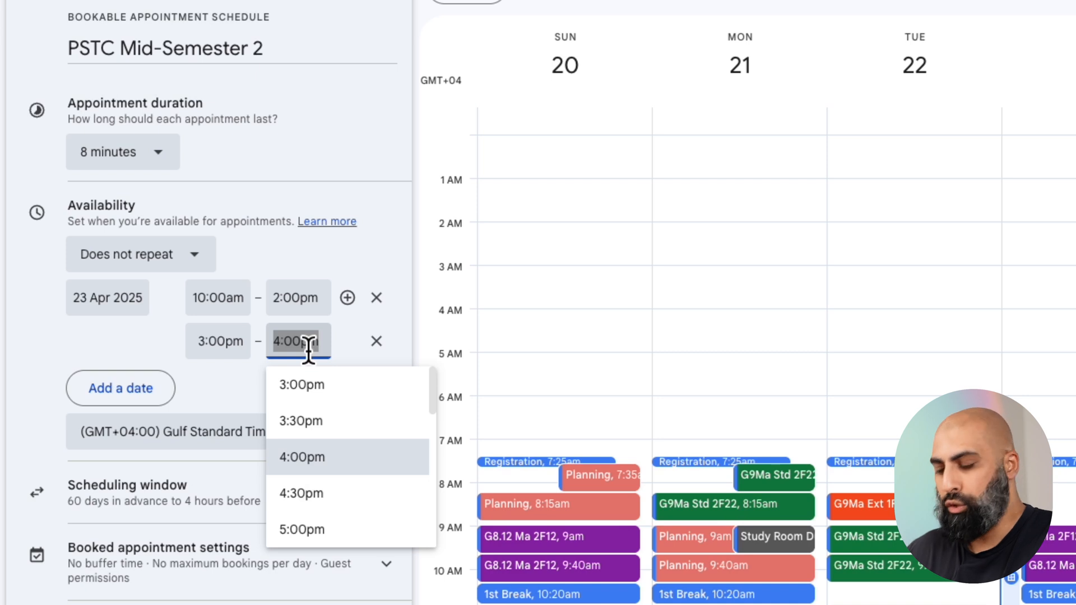
pyautogui.write('6')
pyautogui.click(317, 459)
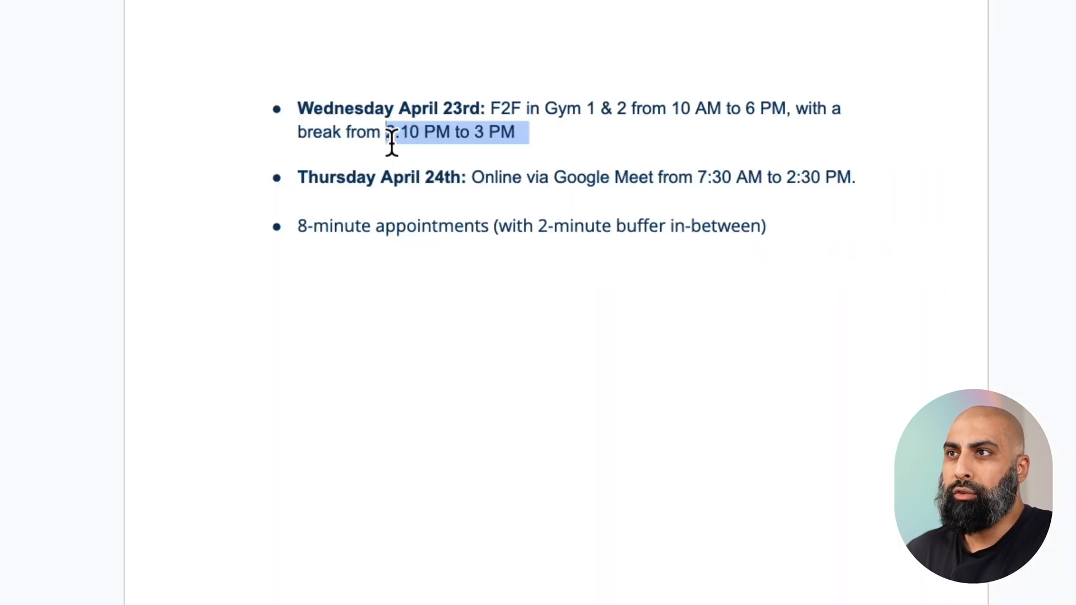
# Check the break and Thursday entries in the notes and add 24 Apr 2025 as another availability date.
pyautogui.click(390, 136)
pyautogui.moveTo(391, 135); pyautogui.dragTo(540, 143)
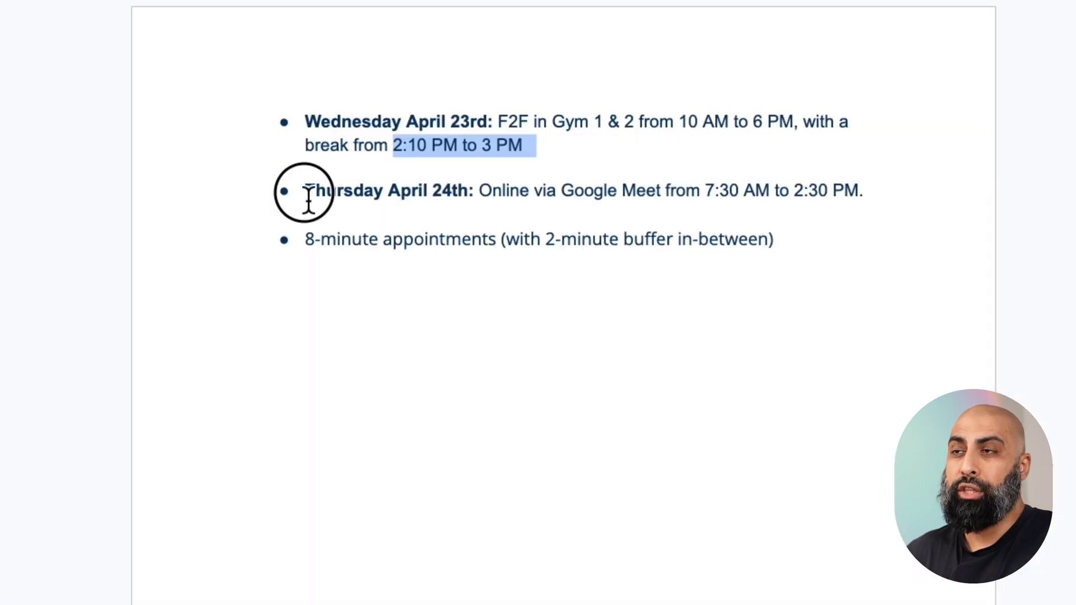
pyautogui.moveTo(302, 192); pyautogui.dragTo(468, 193)
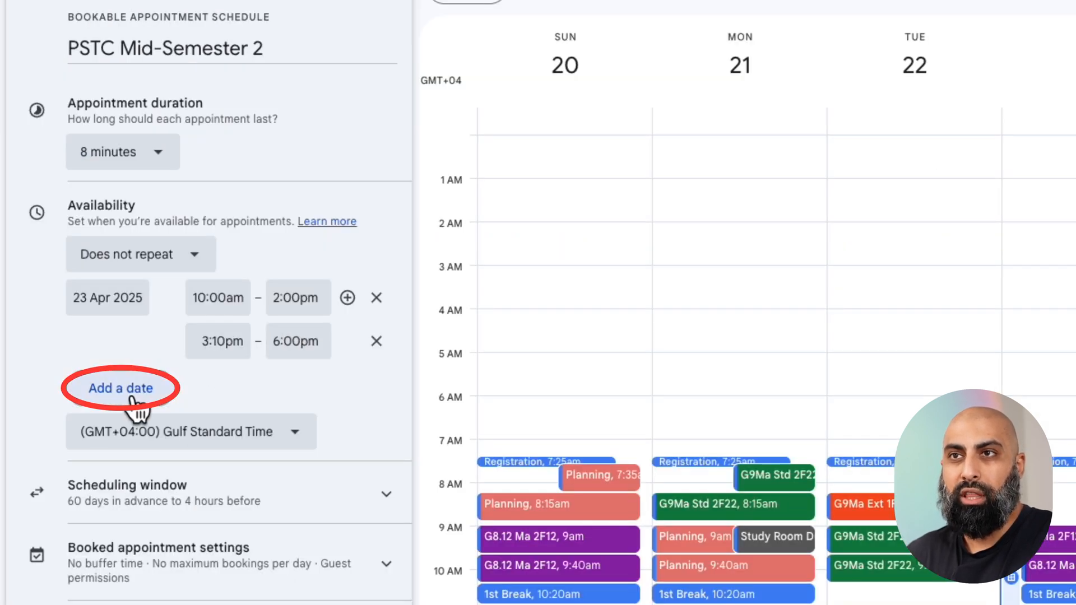
pyautogui.click(132, 395)
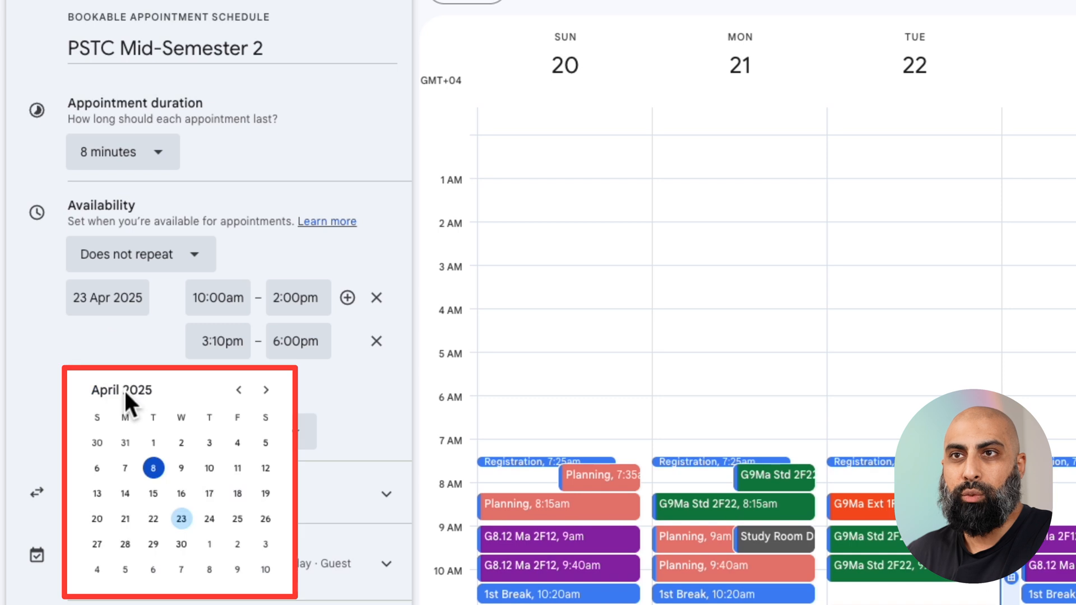
pyautogui.click(209, 520)
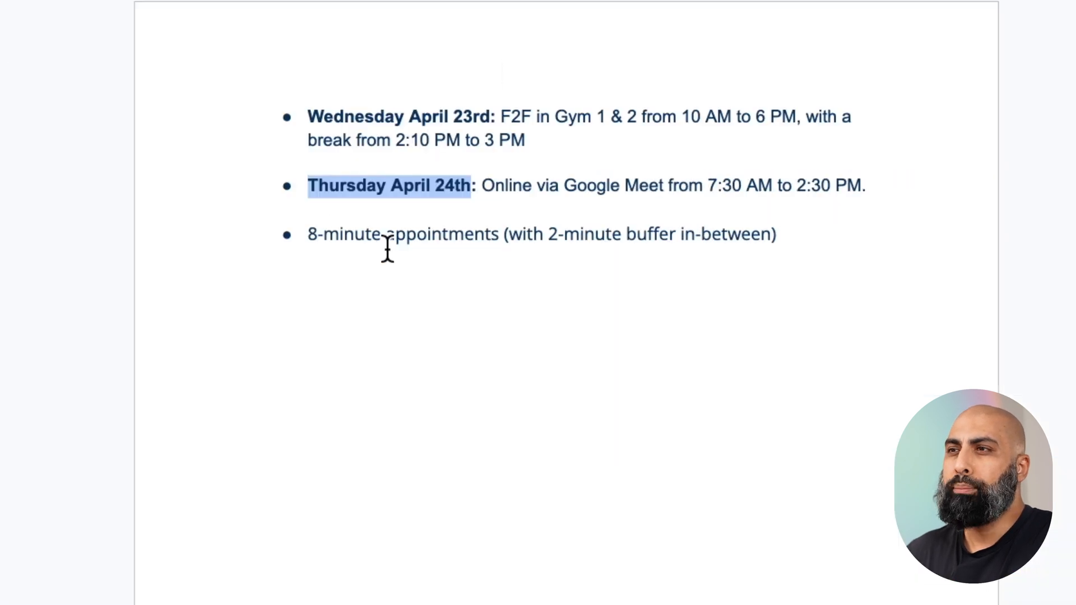
# Check the Thursday hours in the notes and set the 24 Apr 2025 availability to 7:30am–10:30am.
pyautogui.moveTo(708, 186); pyautogui.dragTo(837, 193)
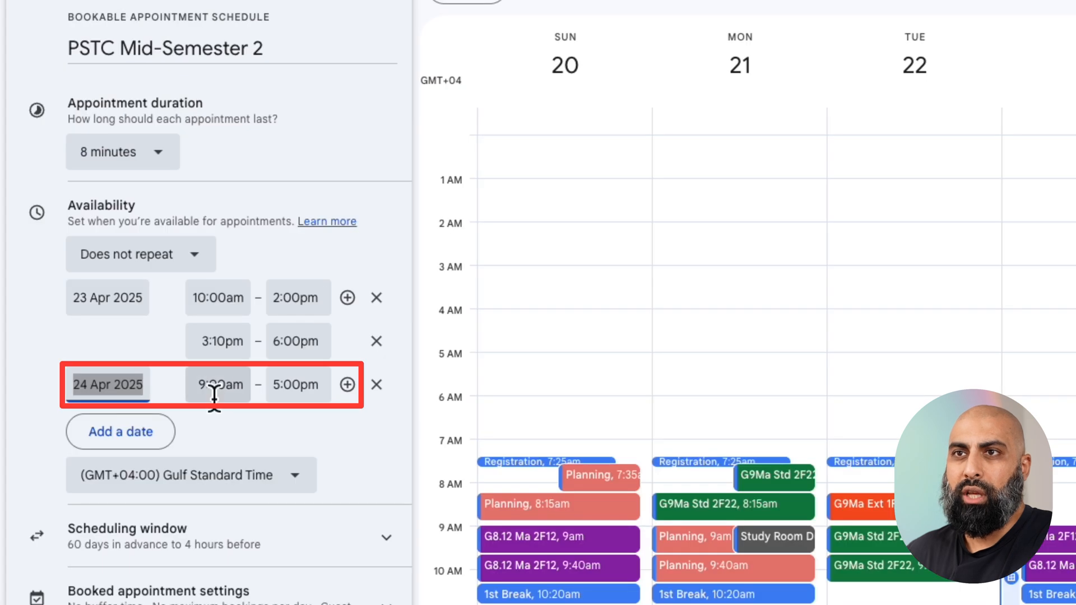
pyautogui.click(214, 387)
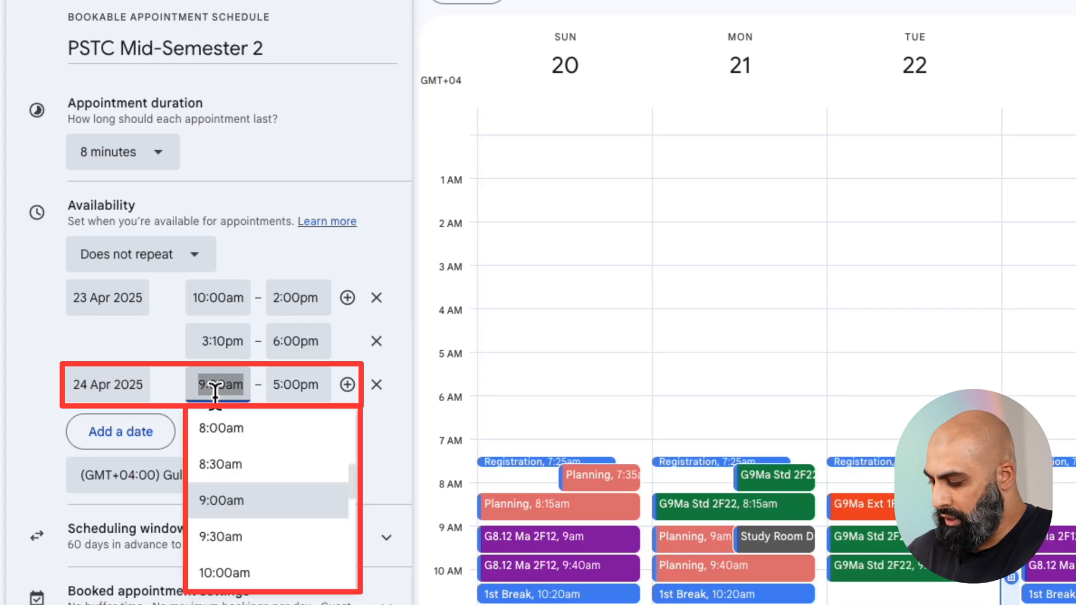
pyautogui.write('730')
pyautogui.click(297, 386)
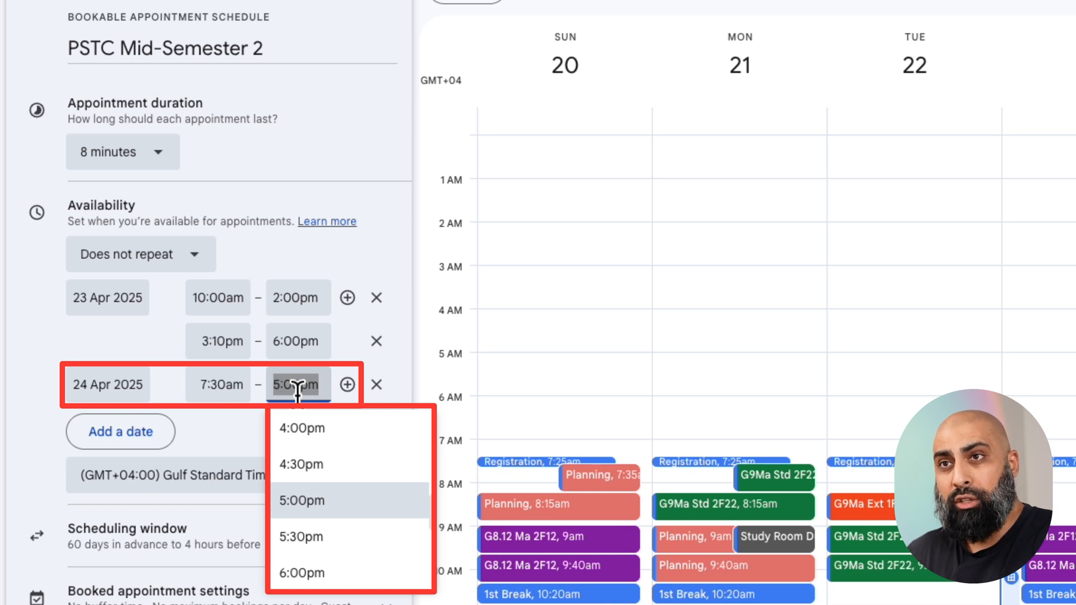
pyautogui.write('1030')
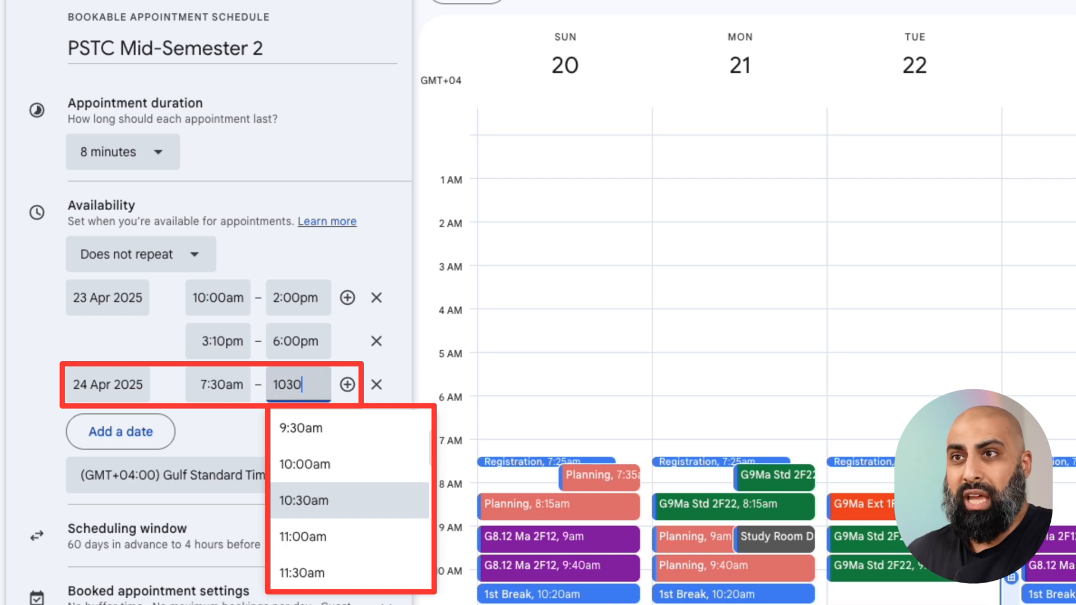
pyautogui.click(324, 501)
# Add a second availability period on 24 Apr 2025 from 11:00am to 12:30pm.
pyautogui.click(359, 394)
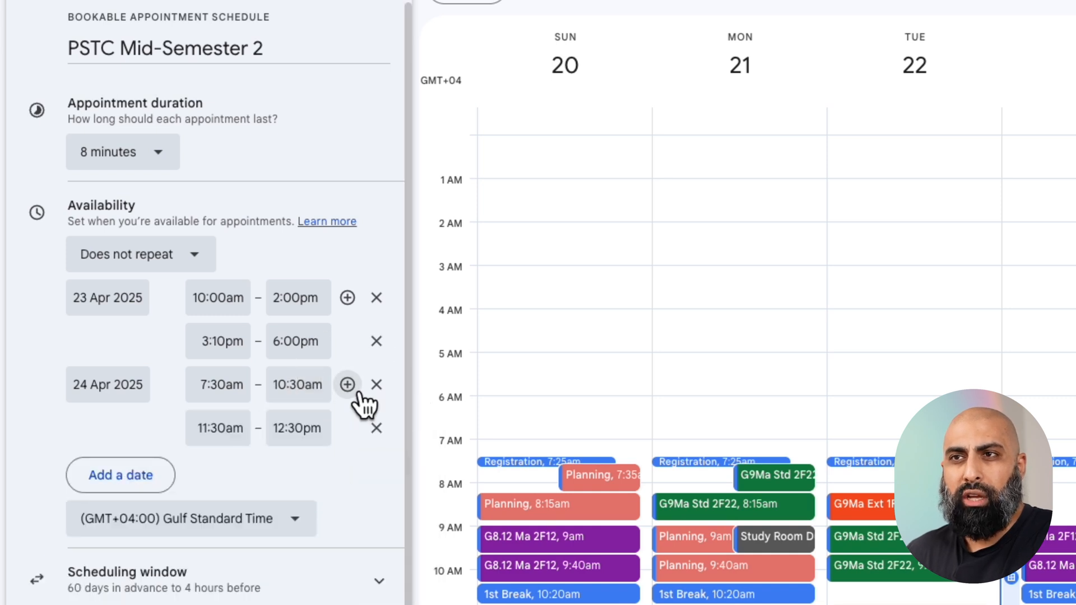
pyautogui.click(232, 433)
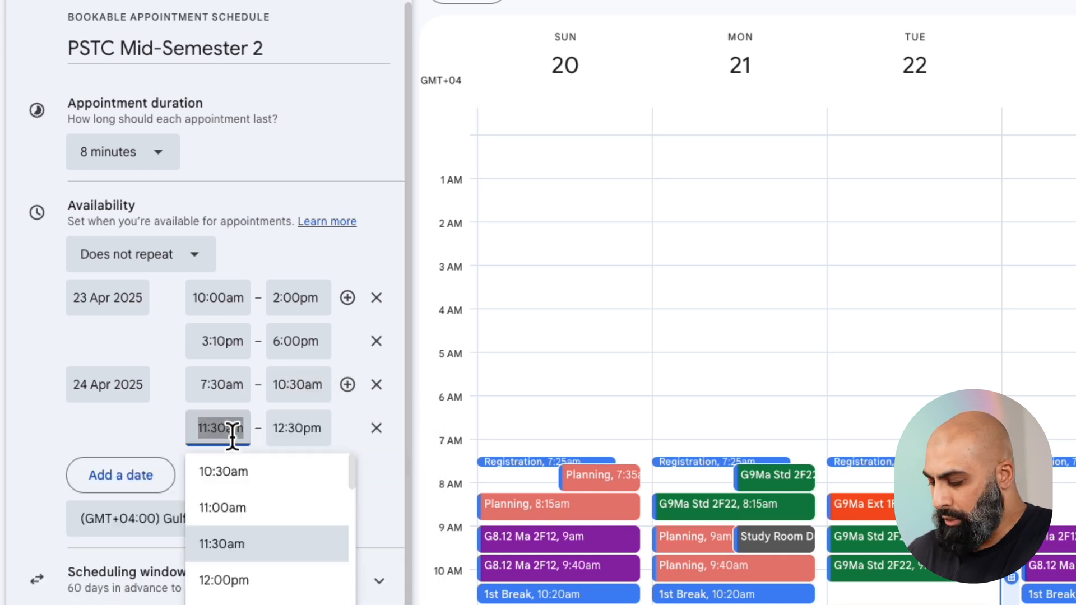
pyautogui.write('11')
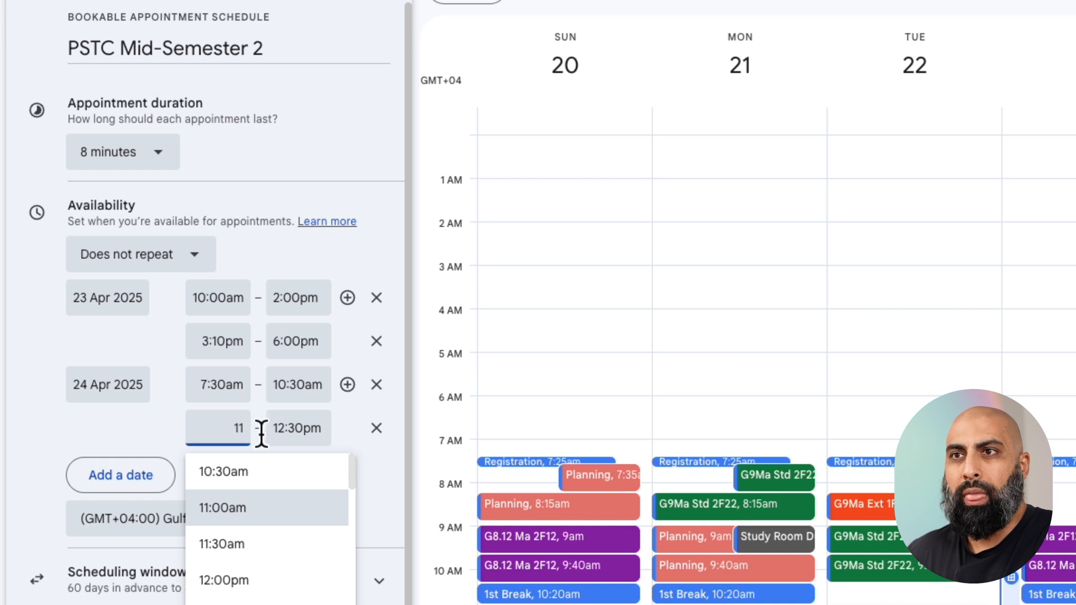
pyautogui.click(307, 432)
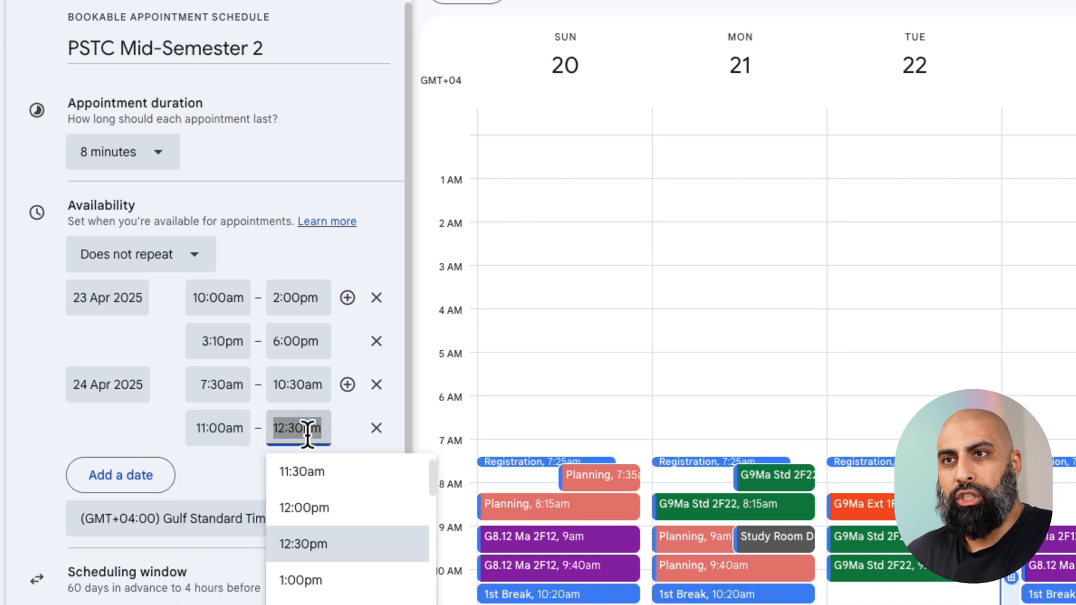
pyautogui.click(366, 447)
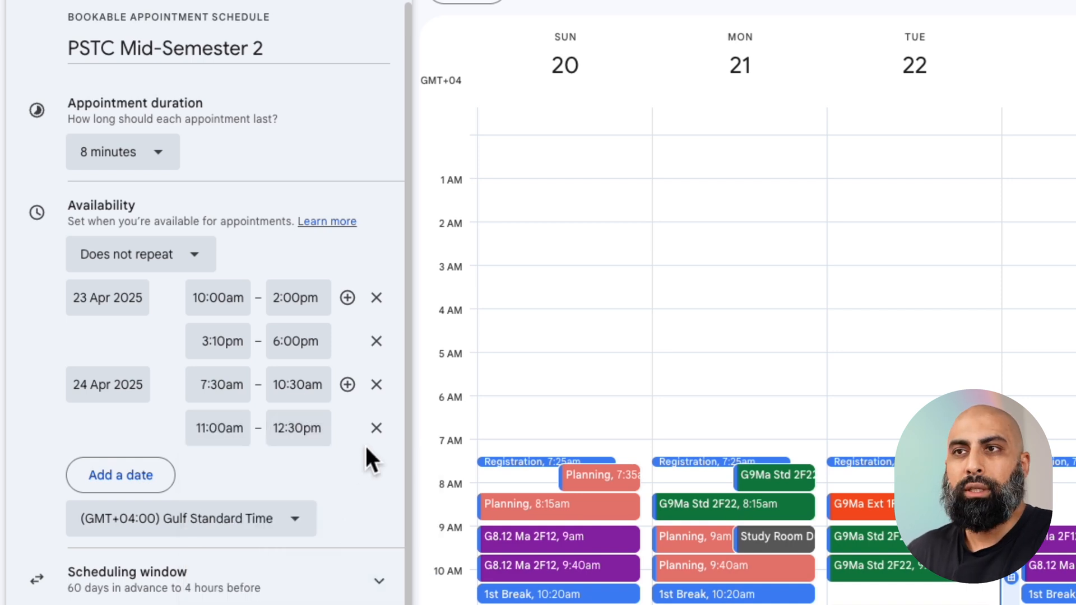
# Add a third availability period on 24 Apr 2025 from 1:10pm to 2:30pm.
pyautogui.click(349, 388)
pyautogui.click(233, 477)
pyautogui.write('1')
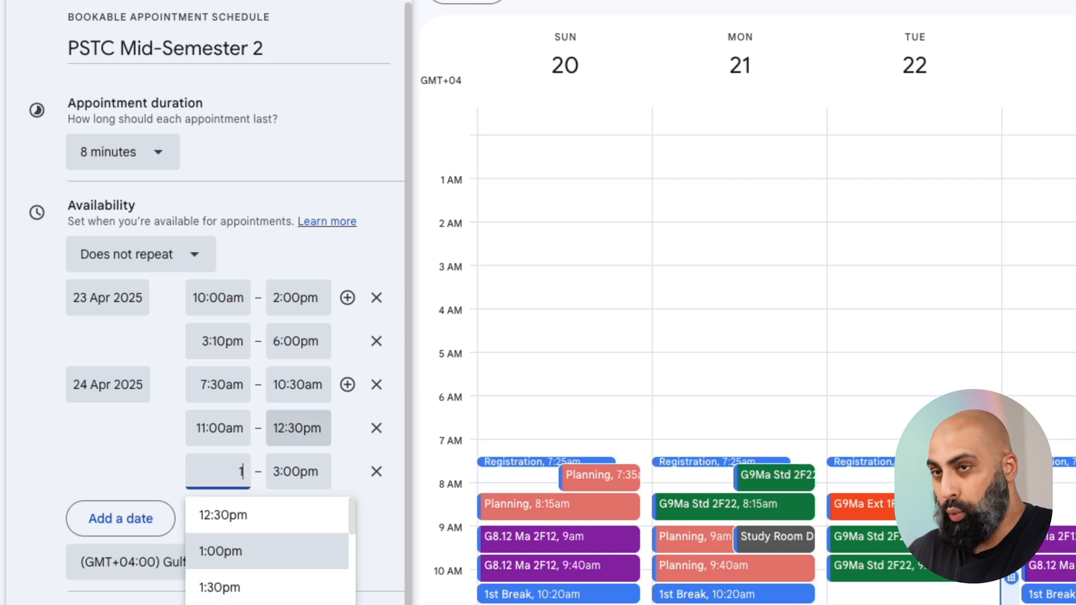
pyautogui.write('10')
pyautogui.click(303, 472)
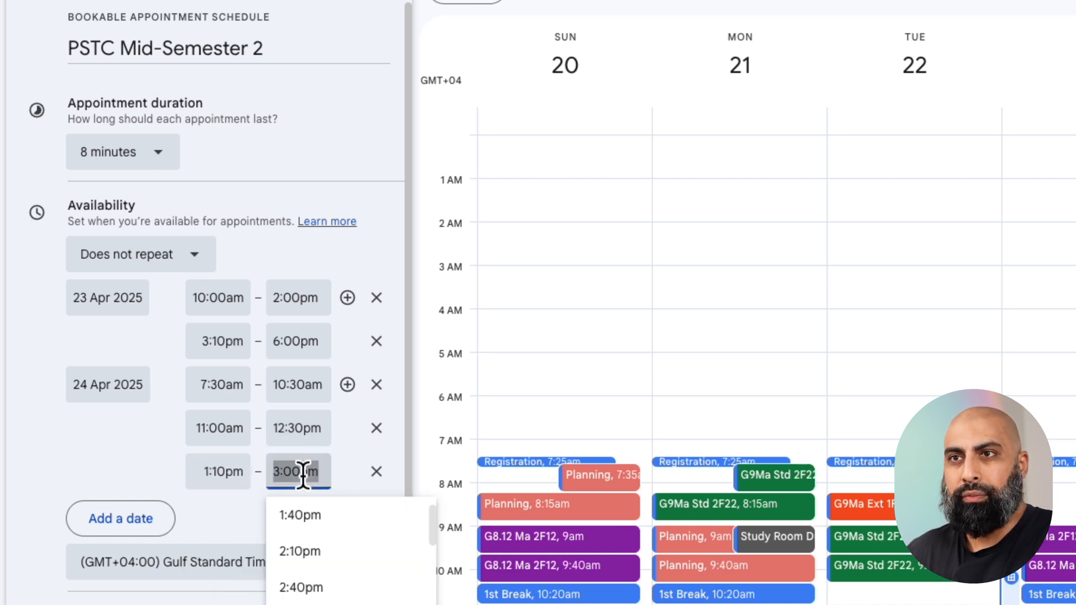
pyautogui.write('230')
pyautogui.press('Return')
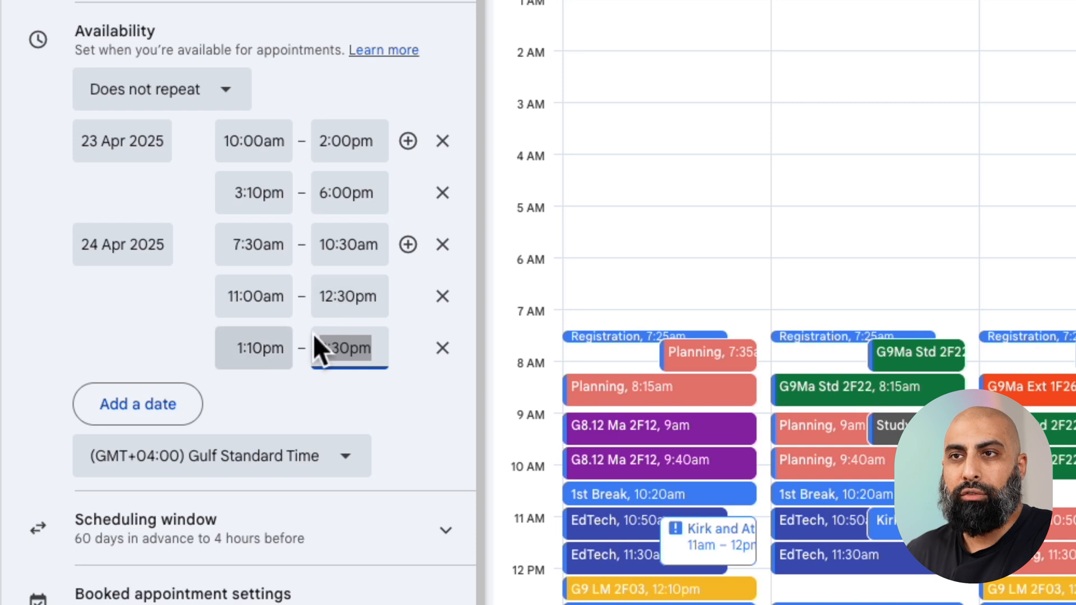
pyautogui.click(380, 407)
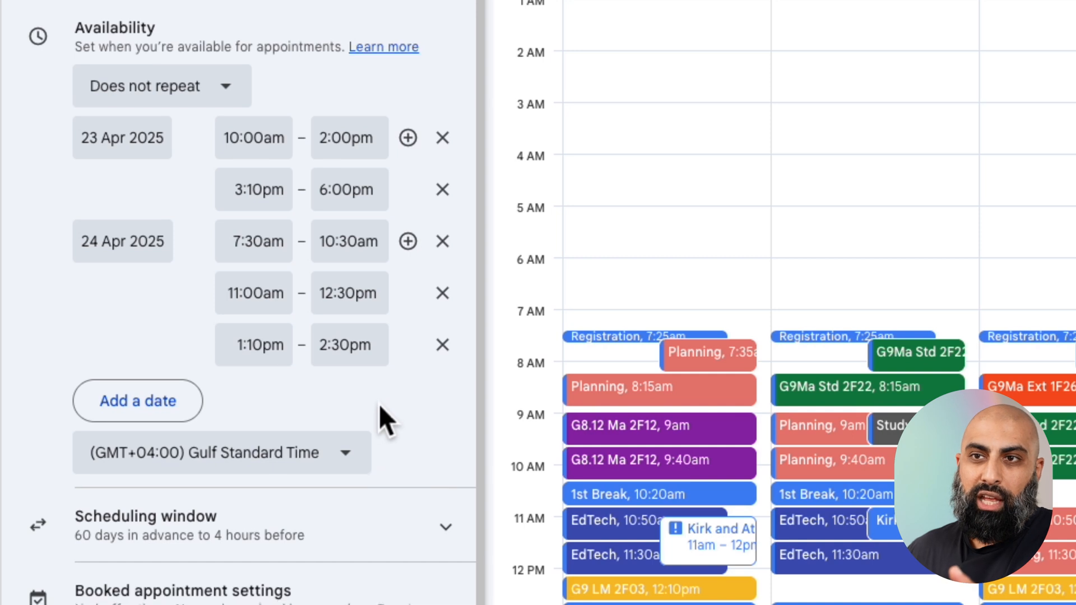
# Set the scheduling window's minimum time before an appointment can be booked to 1 hour and keep that limit enabled.
pyautogui.scroll(-1, 452, 476)
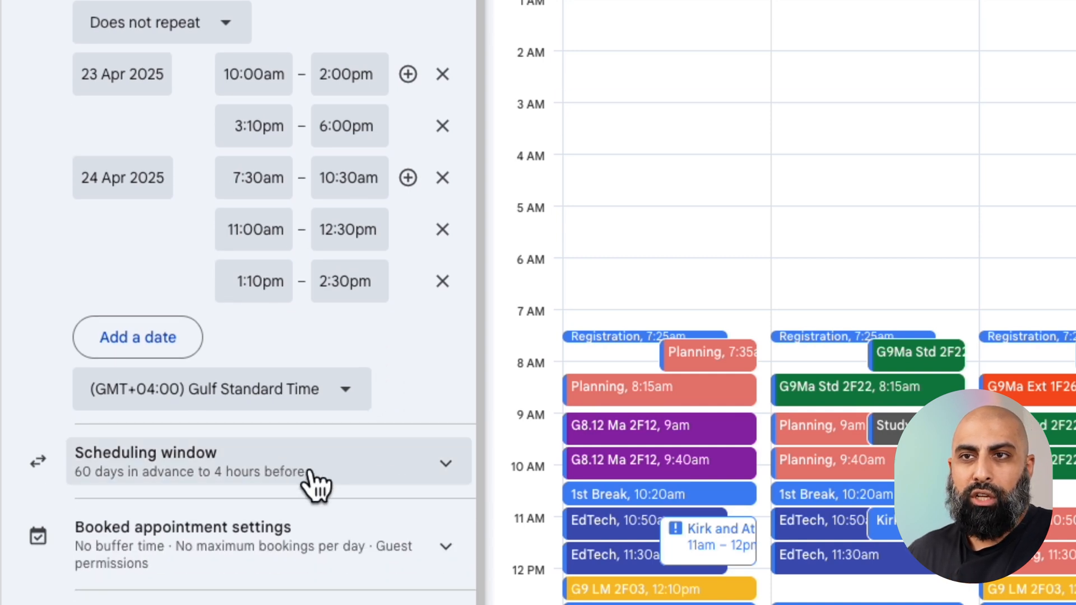
pyautogui.click(333, 479)
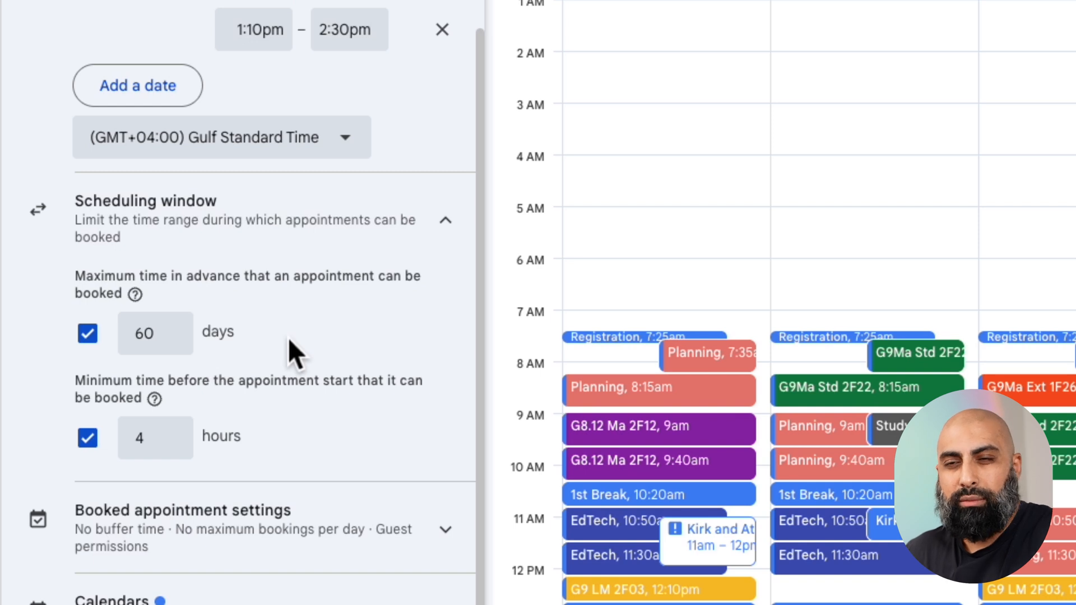
pyautogui.click(159, 442)
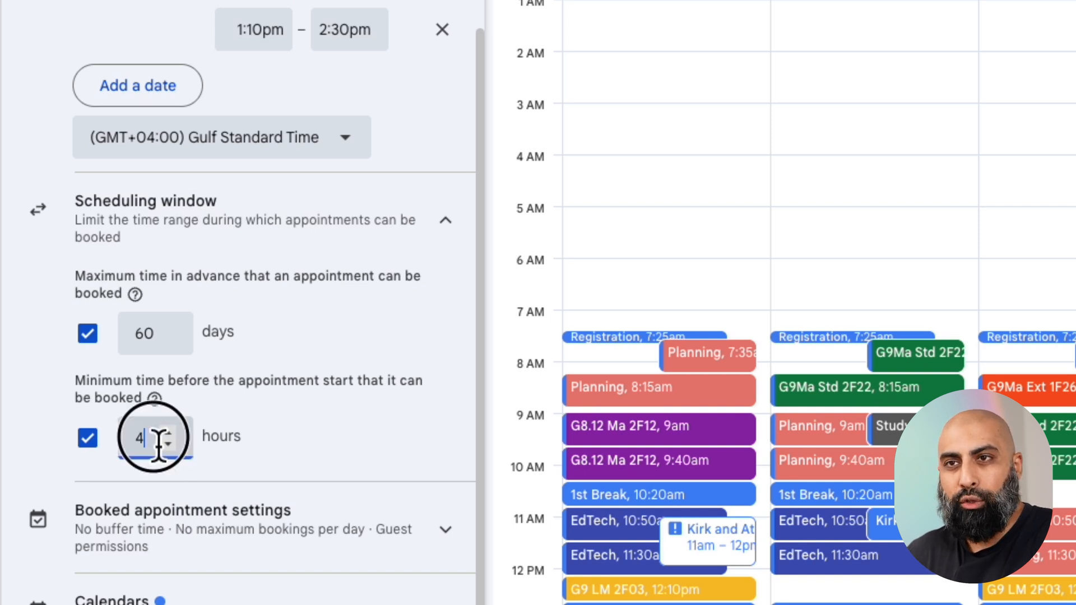
pyautogui.doubleClick(127, 442)
pyautogui.write('1')
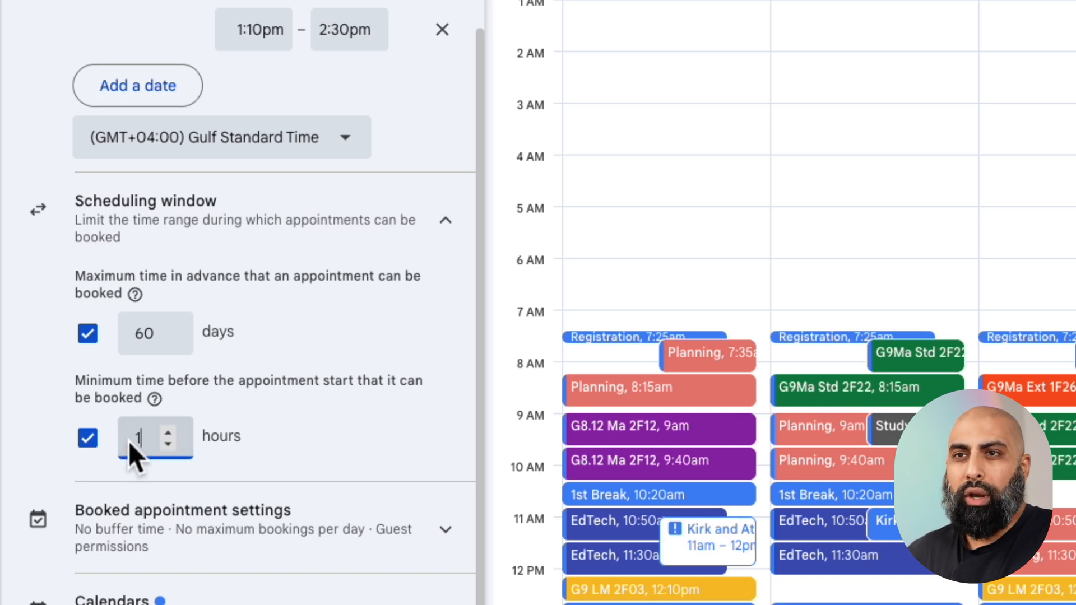
pyautogui.click(325, 444)
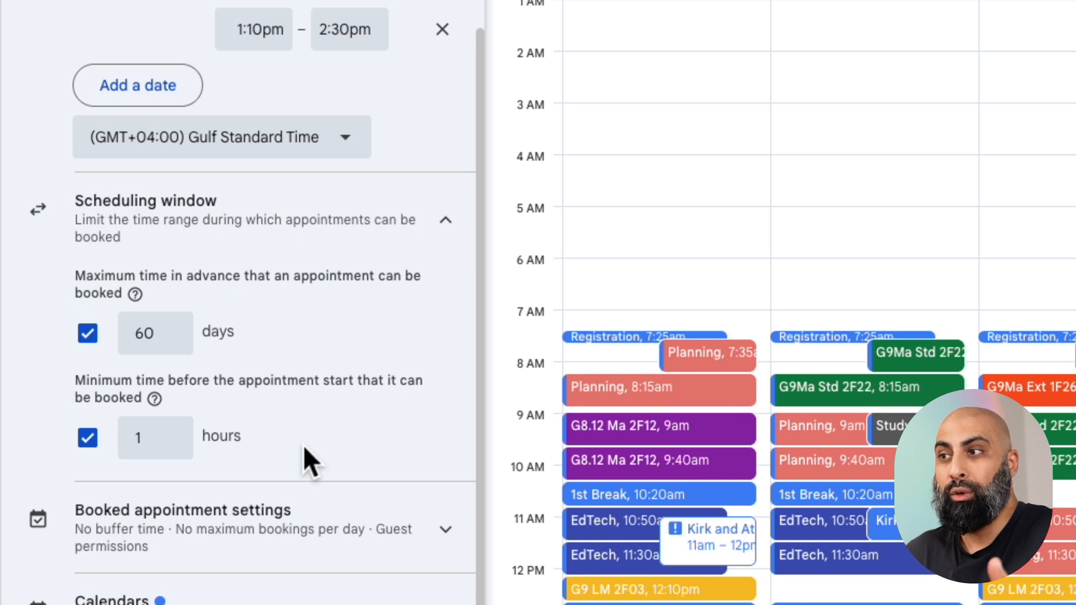
pyautogui.click(103, 454)
pyautogui.click(103, 454)
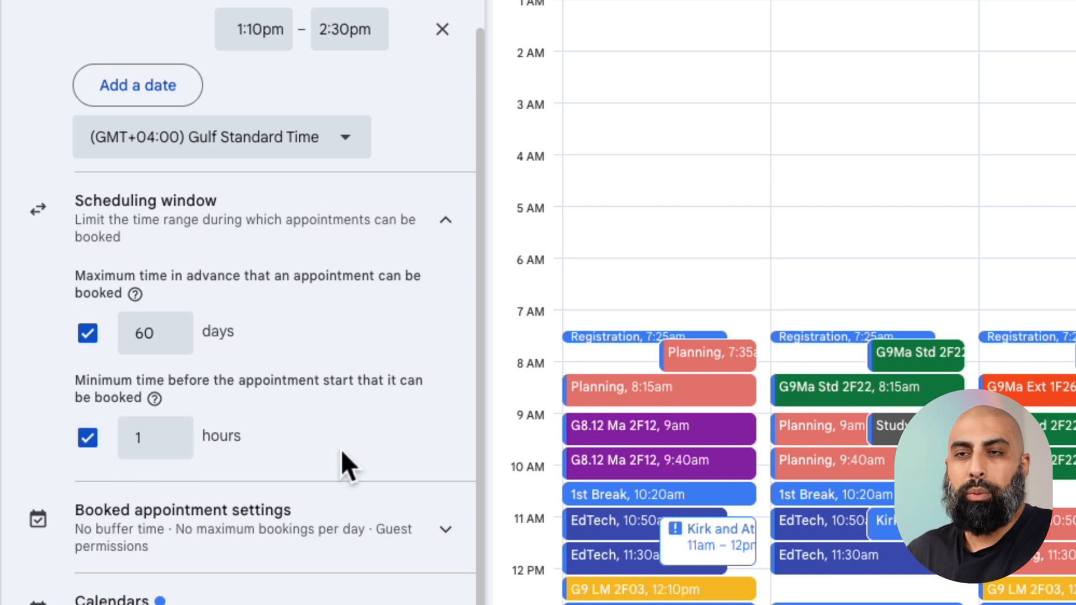
# Enable a buffer time of 2 minutes between appointment slots in the booked appointment settings.
pyautogui.scroll(-2, 343, 458)
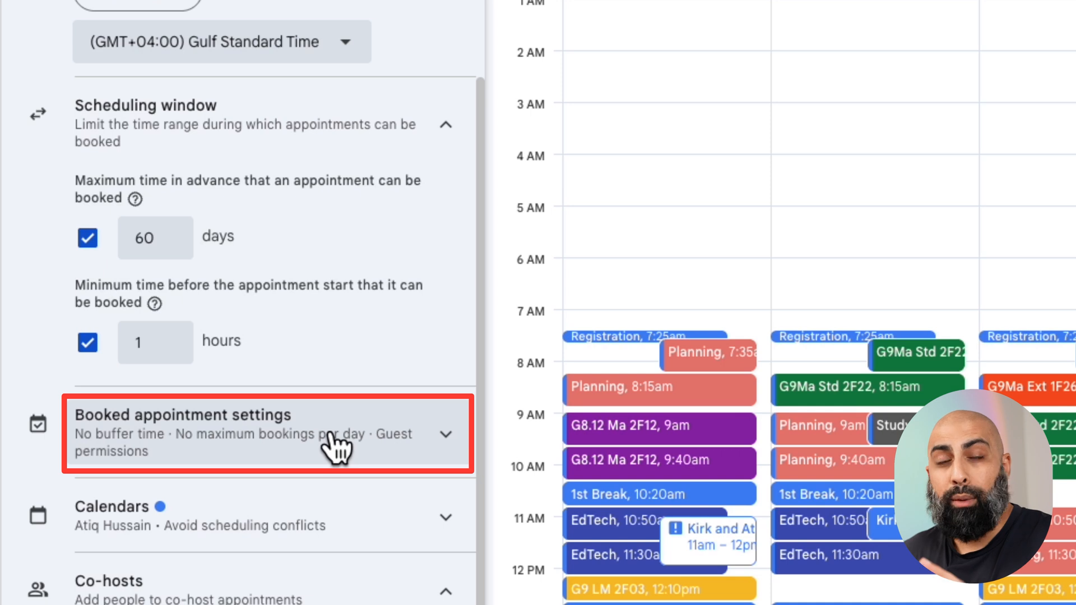
pyautogui.click(336, 447)
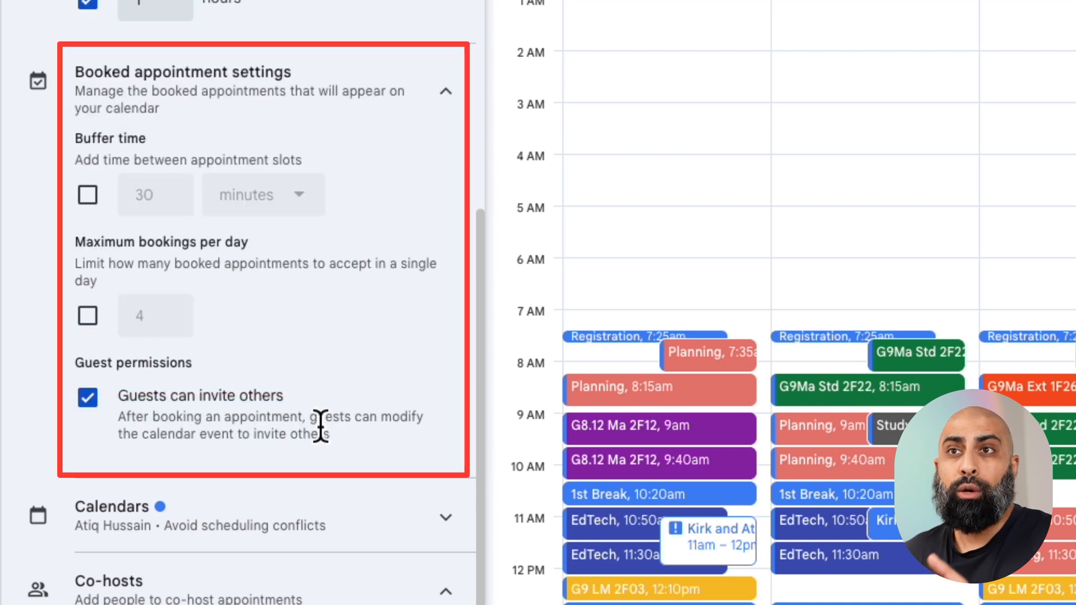
pyautogui.click(88, 197)
pyautogui.click(167, 199)
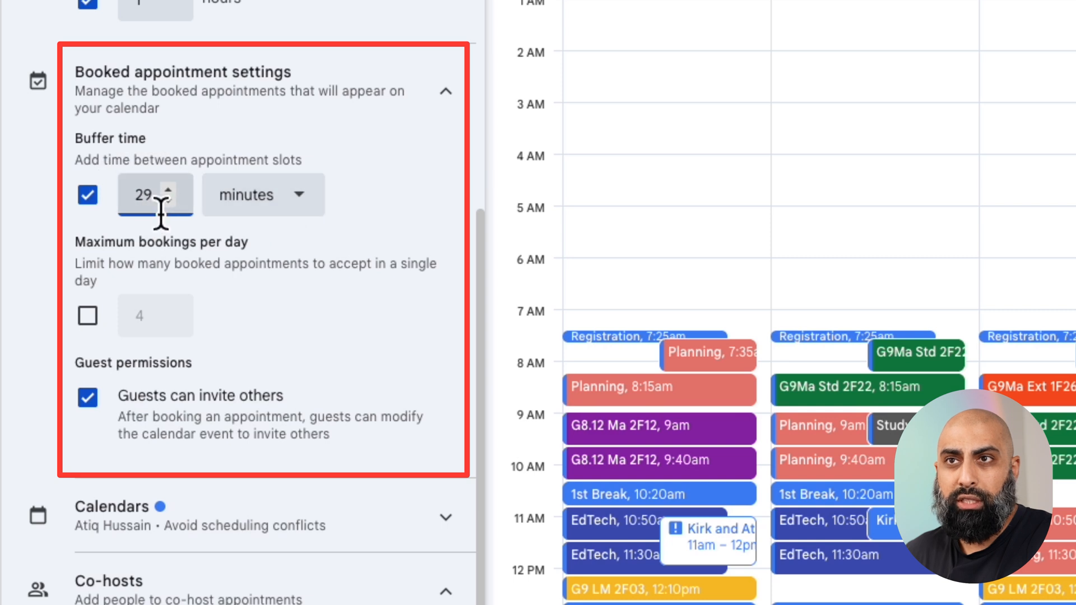
pyautogui.press('BackSpace')
pyautogui.click(366, 240)
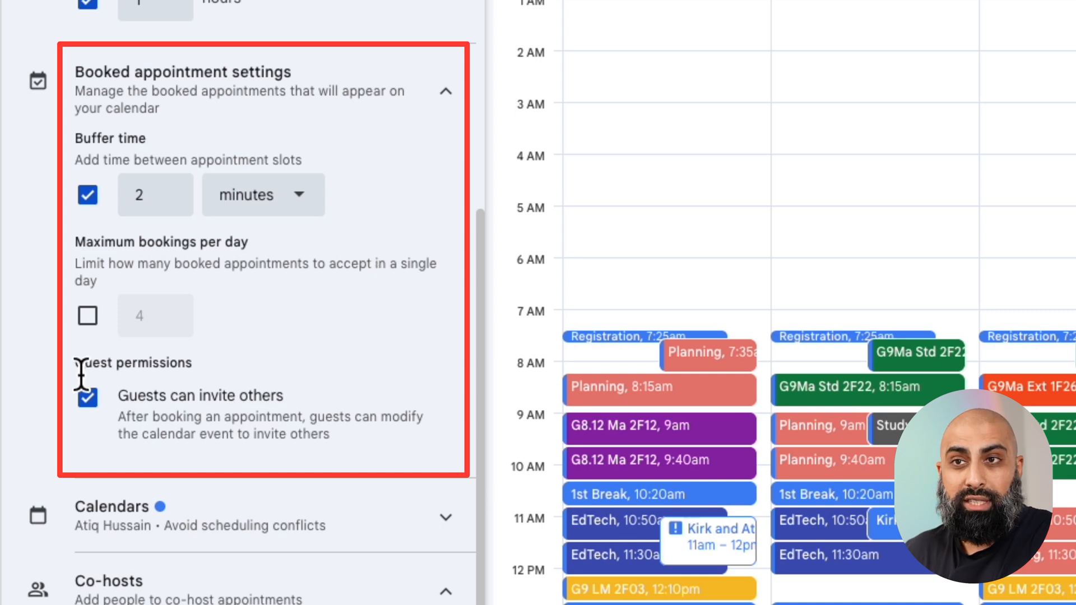
pyautogui.moveTo(79, 364); pyautogui.dragTo(186, 366)
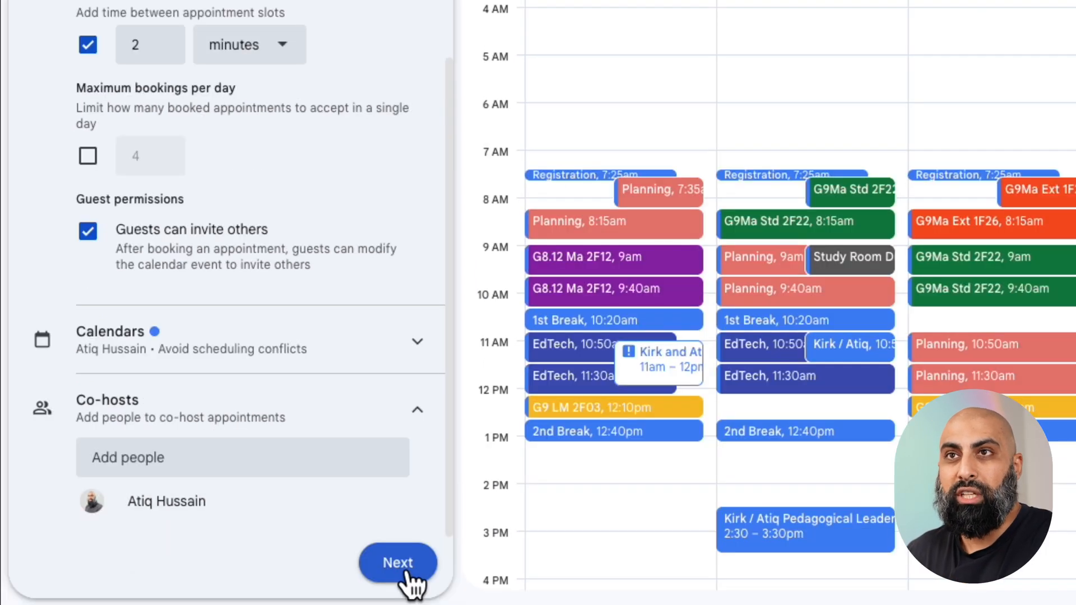
# Continue to the booking page setup and choose Google Meet video conferencing as the meeting method.
pyautogui.click(406, 574)
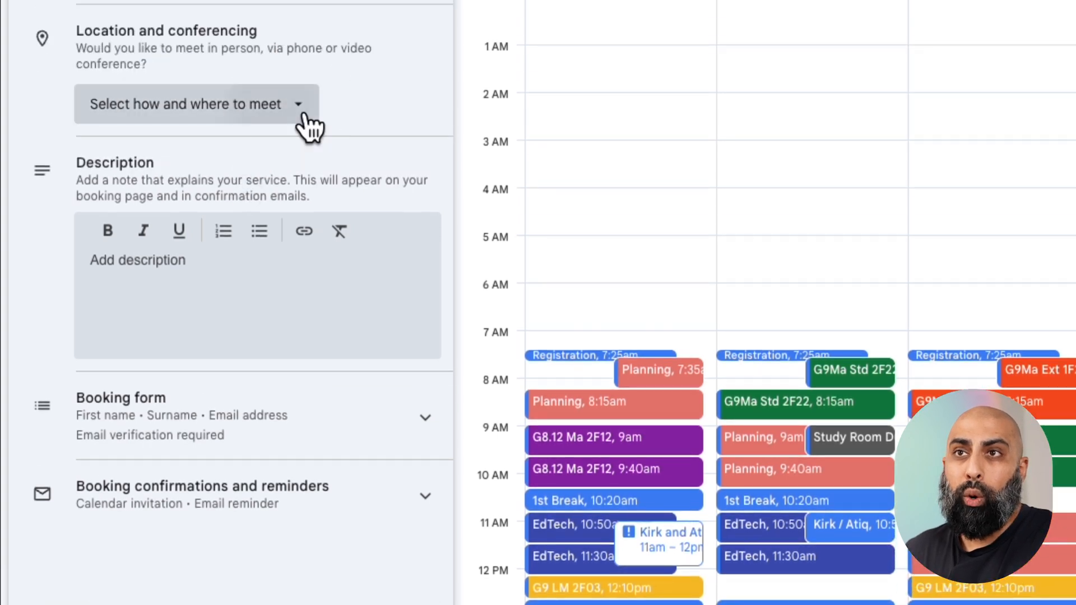
pyautogui.click(301, 40)
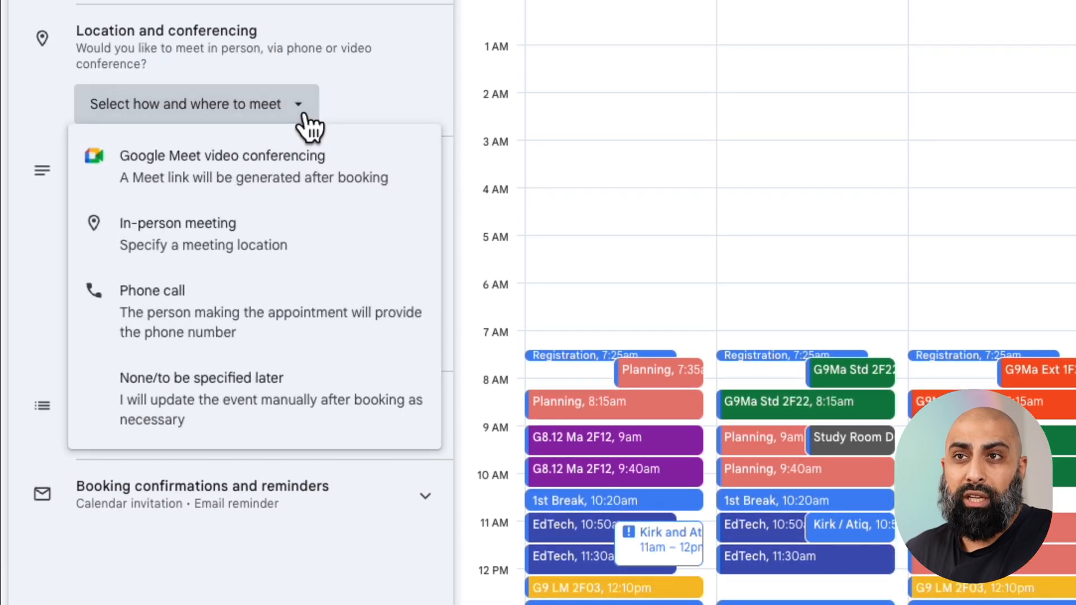
pyautogui.click(335, 179)
# Copy the Wednesday April 23rd and Thursday April 24th details from the notes into the booking page description.
pyautogui.click(263, 297)
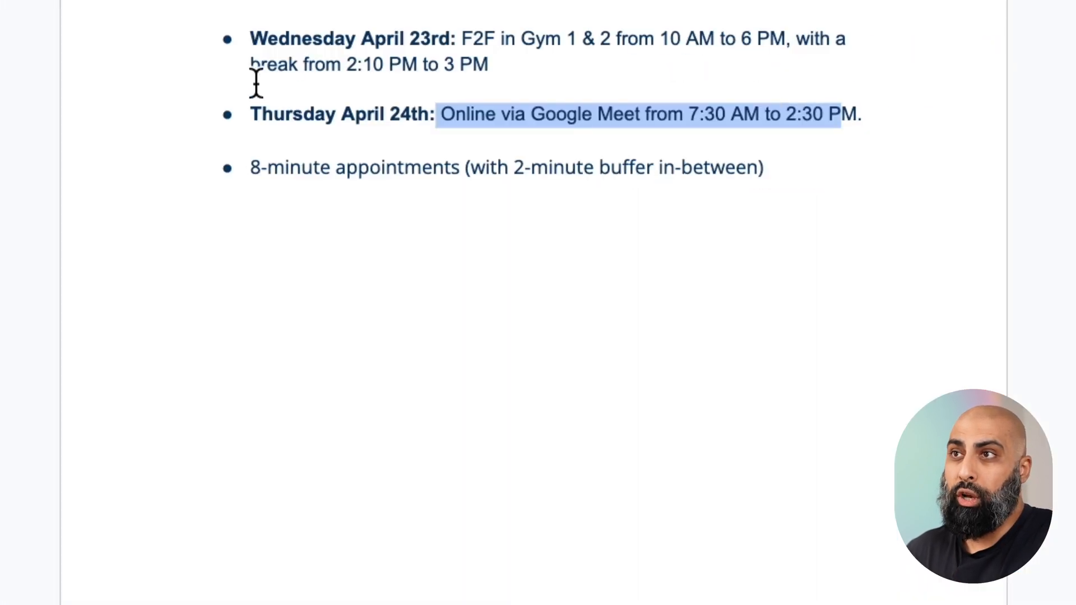
pyautogui.moveTo(247, 36); pyautogui.dragTo(895, 132)
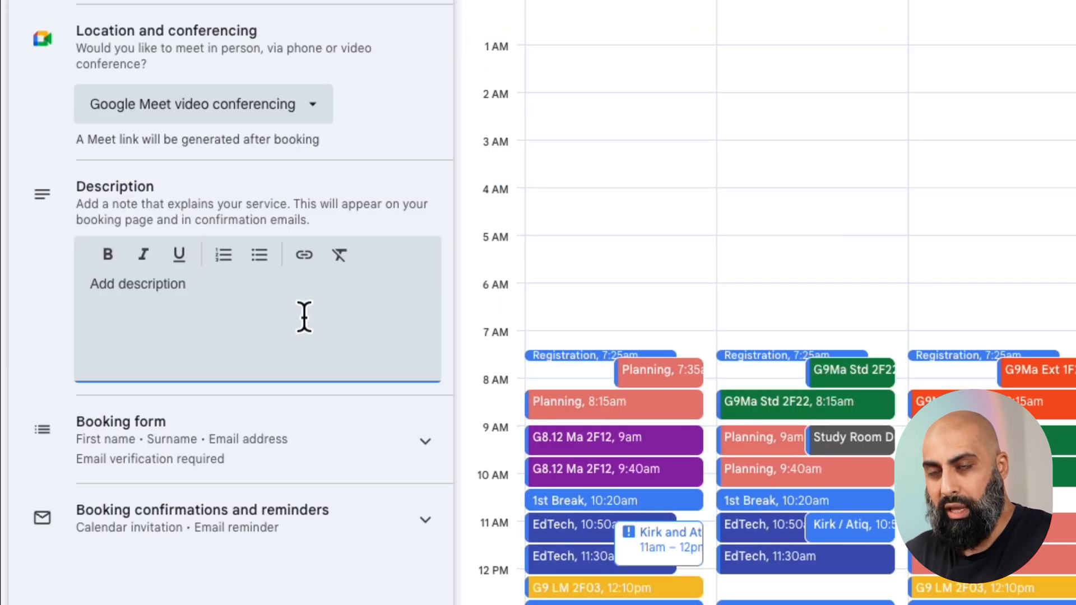
pyautogui.write('Wednesday April 23rd: F2F in Gym 1 & 2 from 10 AM to 6 PM, with a break from 2:10 PM to 3 PM  Thursday April 24th: Online via Google Meet from 7:30 AM to 2:30 PM.')
# Remove the bulleted list formatting from the Wednesday and Thursday entries in the description.
pyautogui.click(128, 299)
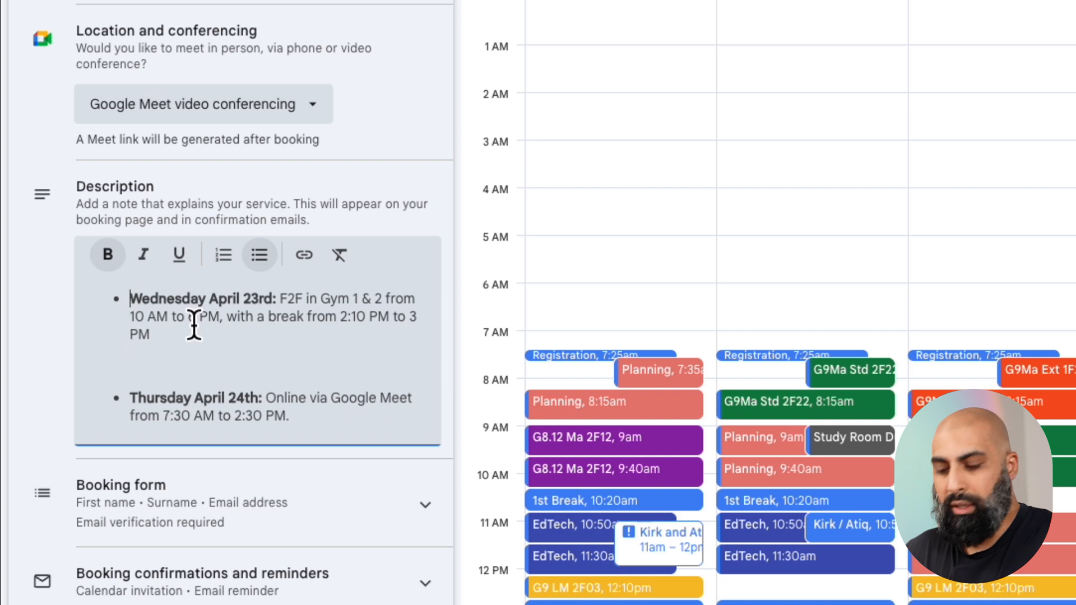
pyautogui.click(260, 258)
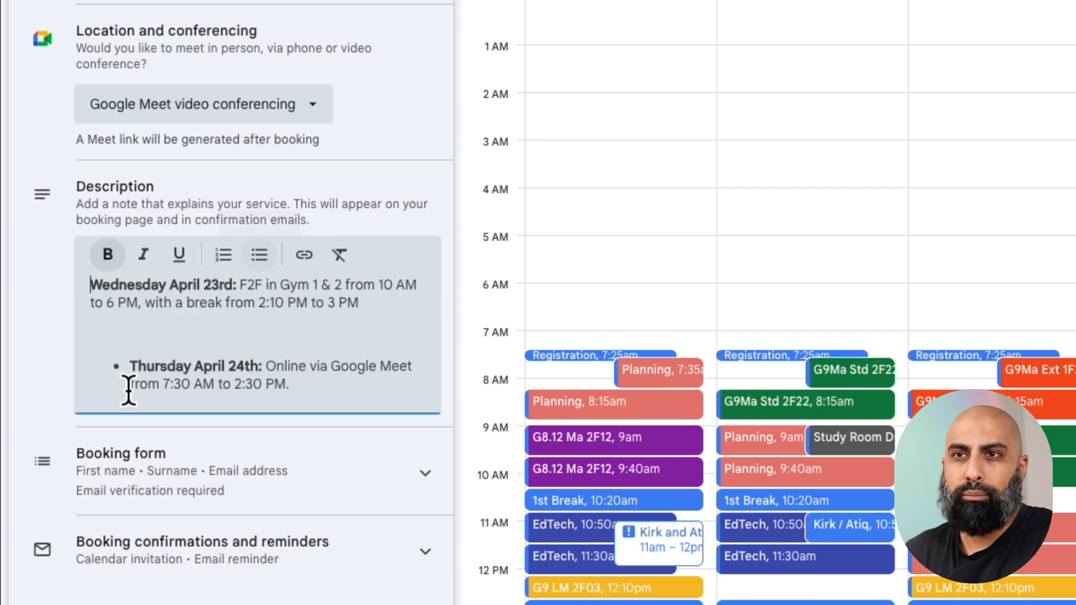
pyautogui.click(121, 366)
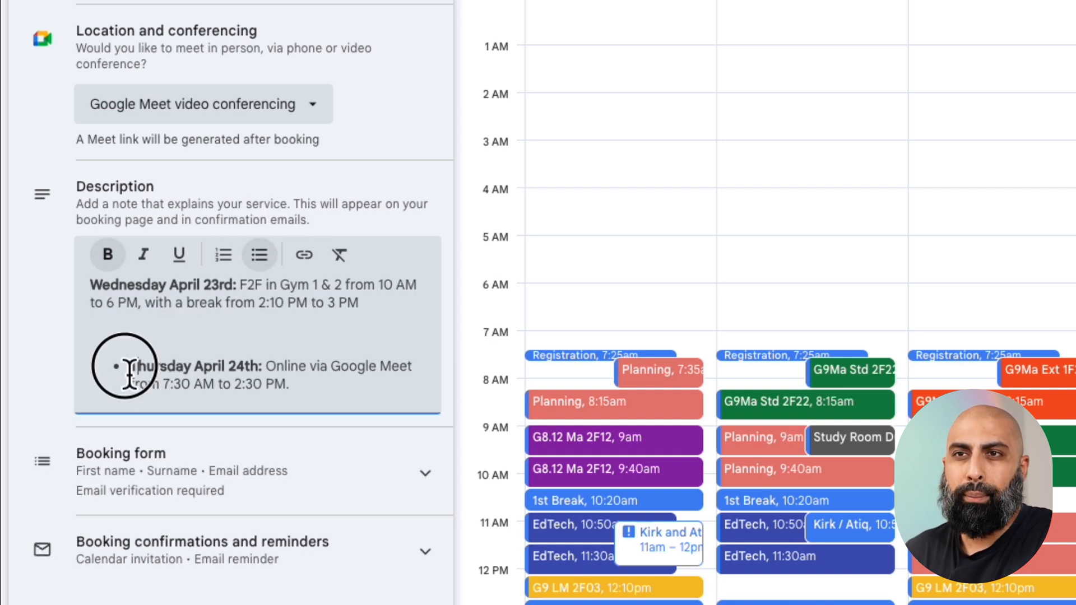
pyautogui.click(263, 257)
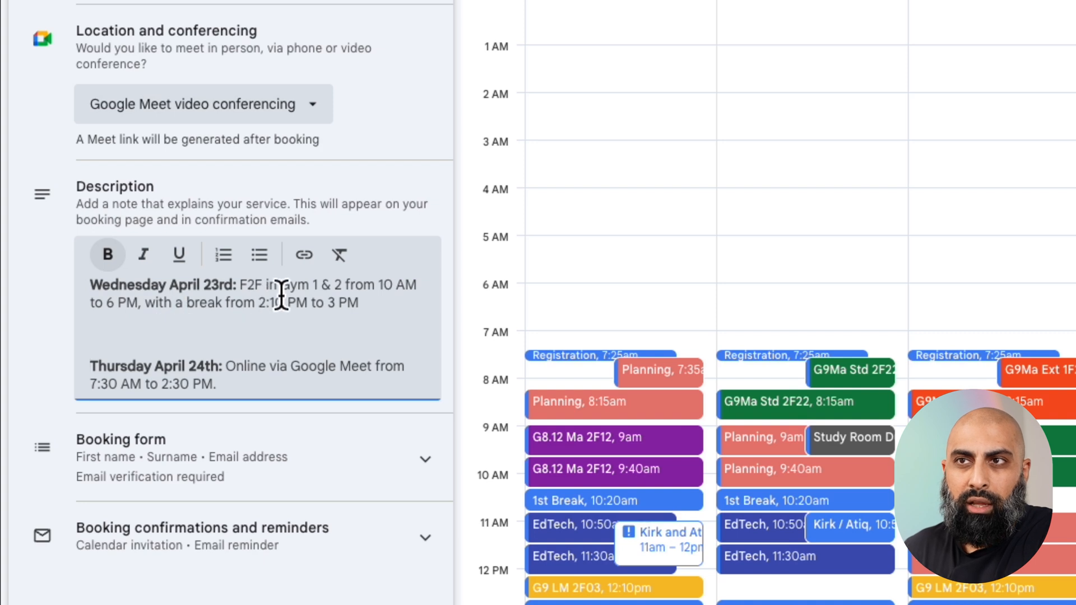
# Delete "with a break from 2:10 PM to 3 PM" from the Wednesday entry and end the sentence with a full stop.
pyautogui.moveTo(386, 316); pyautogui.dragTo(142, 311)
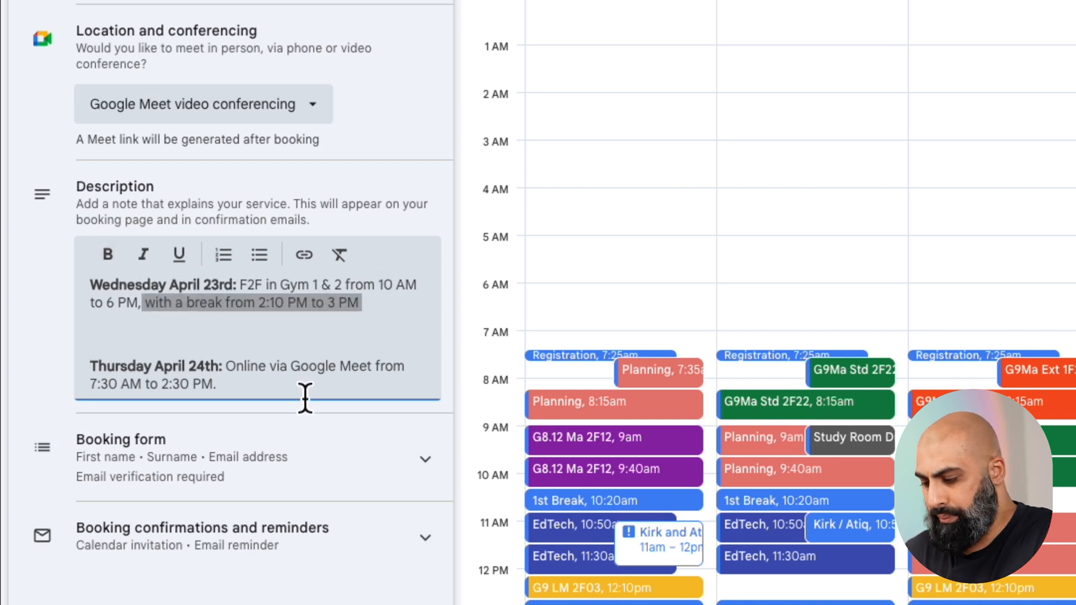
pyautogui.press('BackSpace')
pyautogui.press('BackSpace')
pyautogui.write('.')
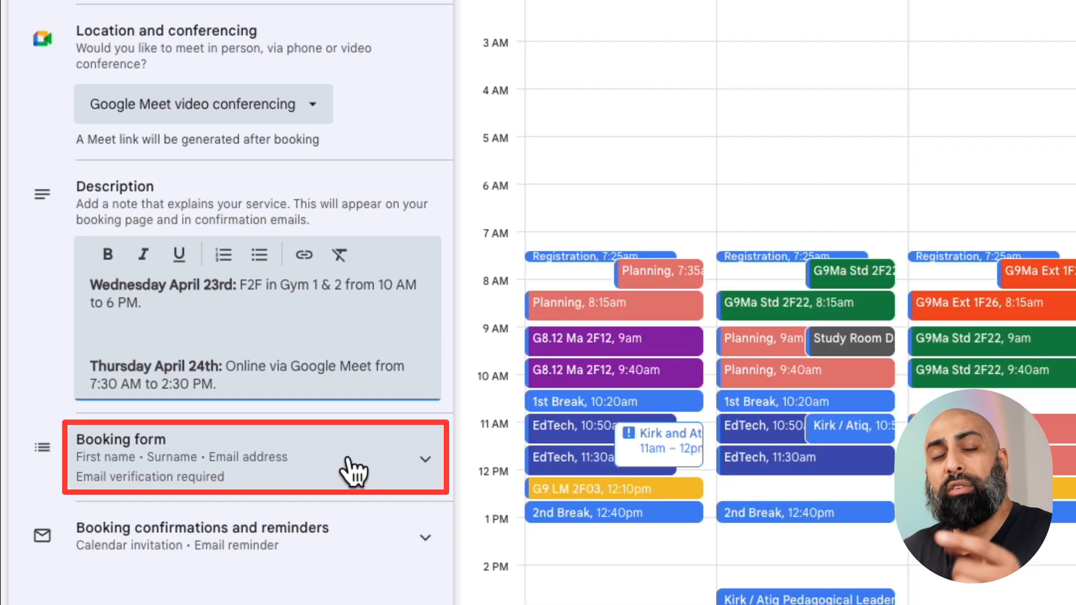
# Add a required custom item named "Student's Name" to the booking form.
pyautogui.click(348, 461)
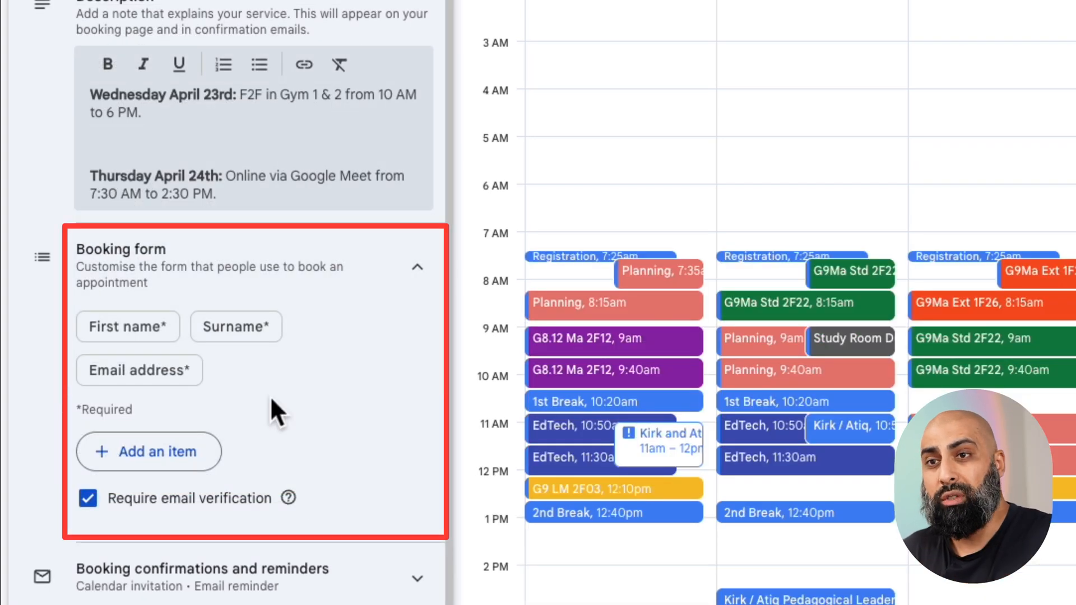
pyautogui.click(184, 454)
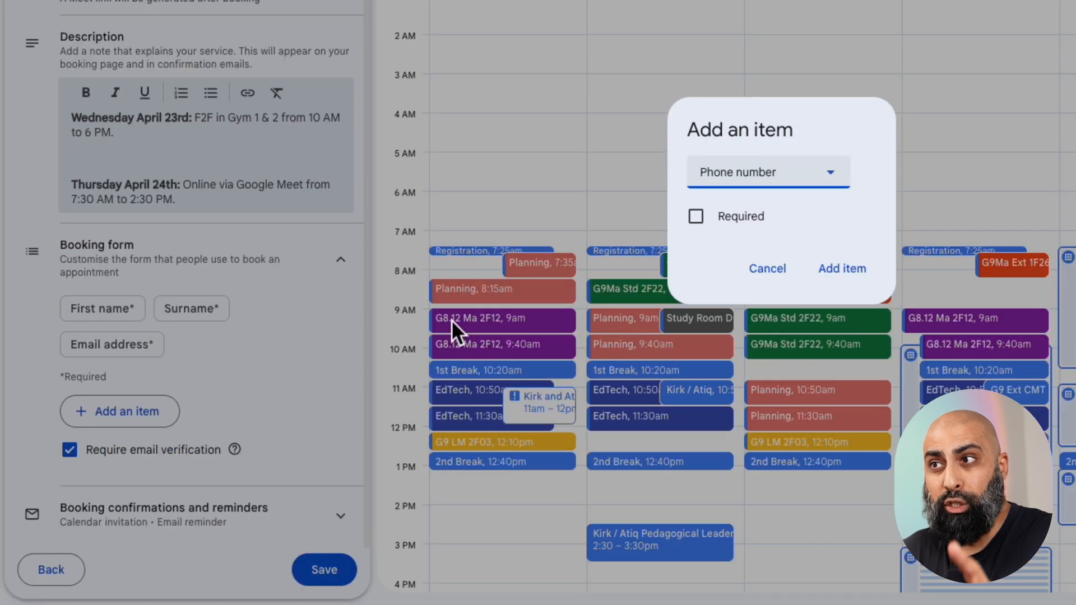
pyautogui.click(785, 178)
pyautogui.click(754, 246)
pyautogui.click(758, 199)
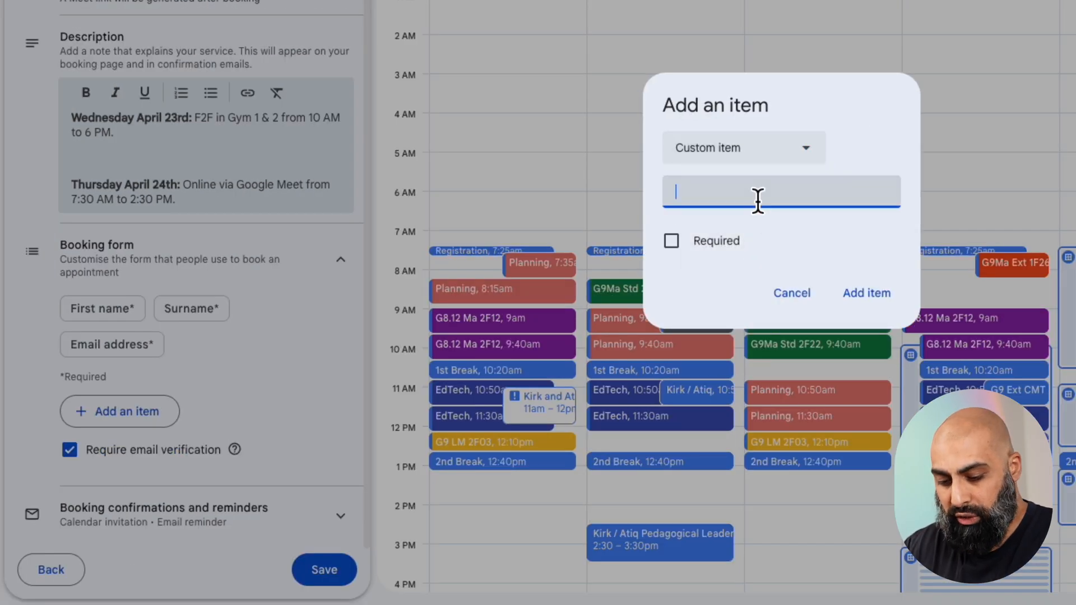
pyautogui.write("Student's Name")
pyautogui.click(671, 240)
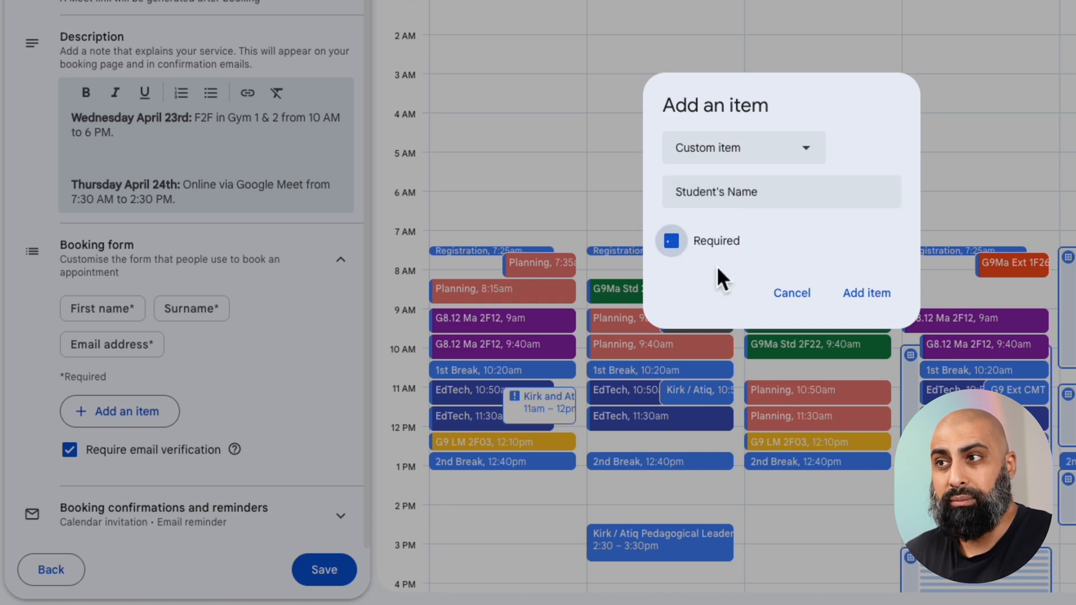
pyautogui.click(871, 296)
# Add a second required custom item named "Grade & Class" to the booking form.
pyautogui.click(153, 418)
pyautogui.click(753, 175)
pyautogui.click(760, 245)
pyautogui.click(754, 184)
pyautogui.write('Grade/Y Class')
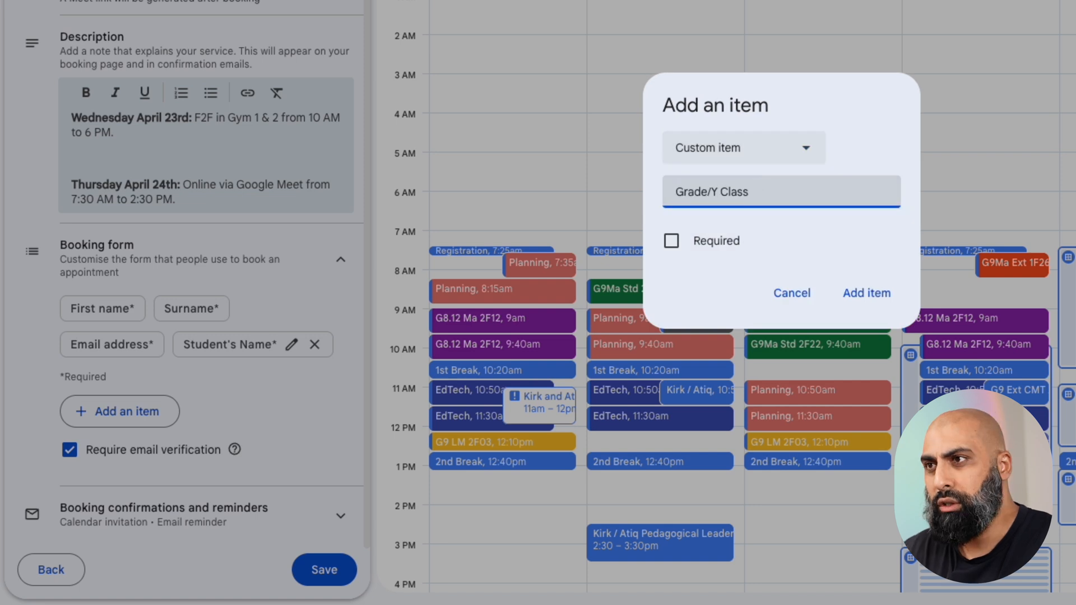
pyautogui.press('BackSpace')
pyautogui.press('BackSpace')
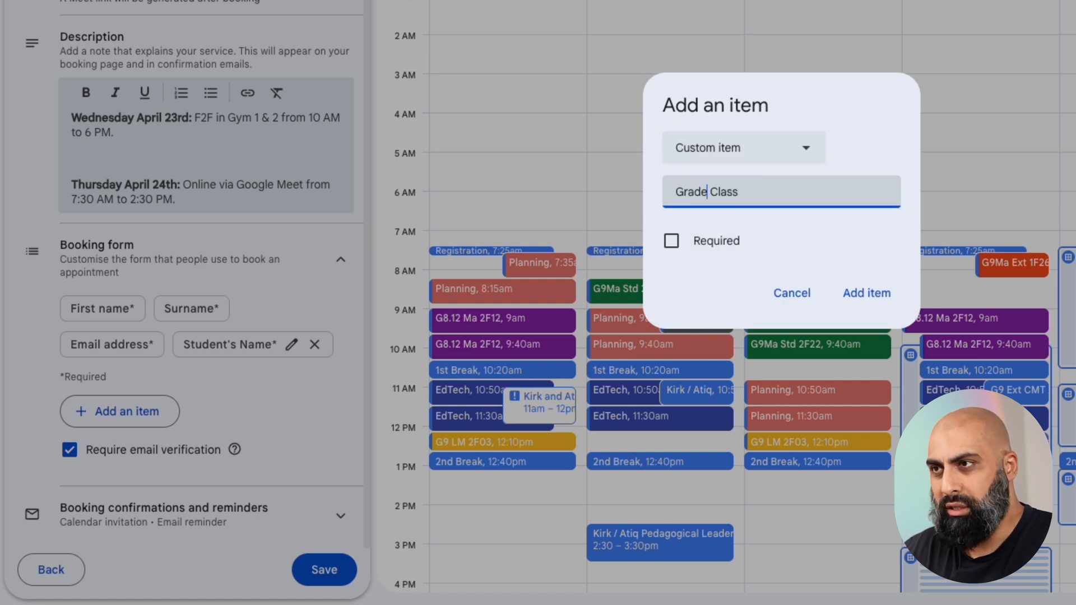
pyautogui.write('&')
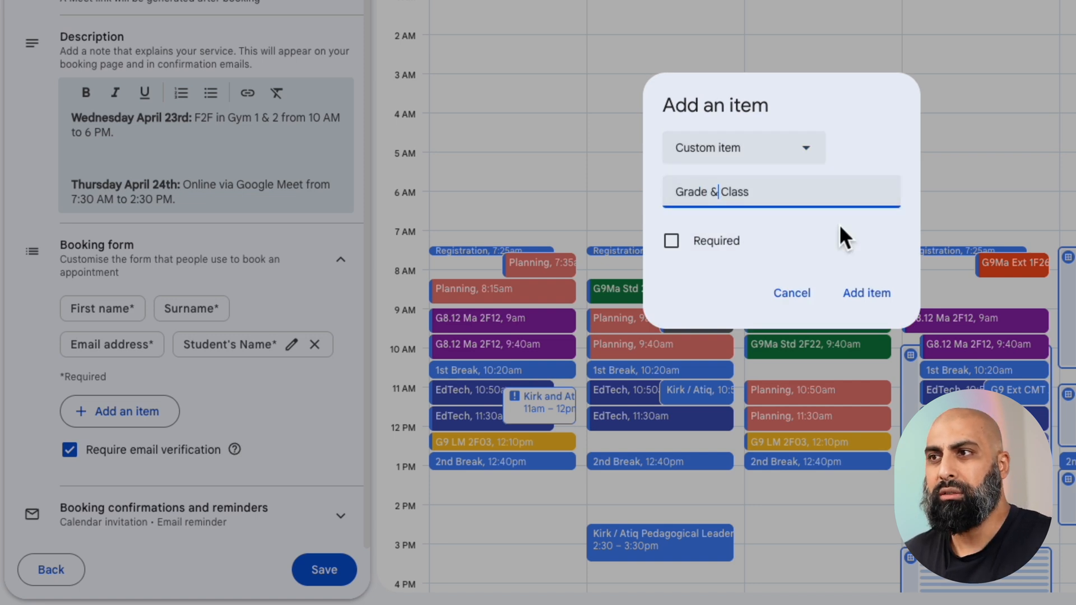
pyautogui.click(672, 242)
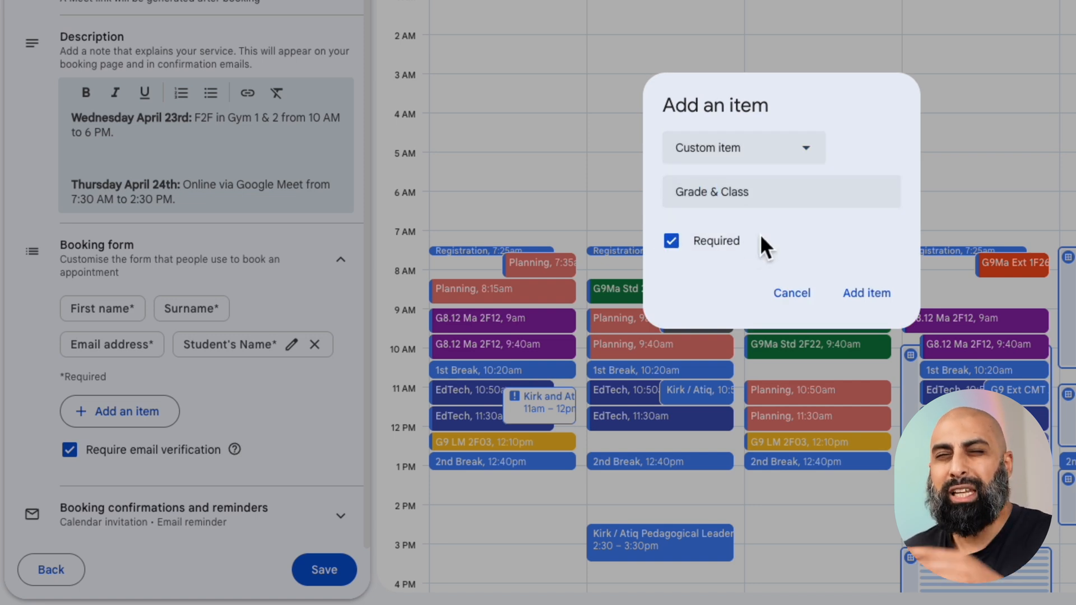
pyautogui.click(877, 303)
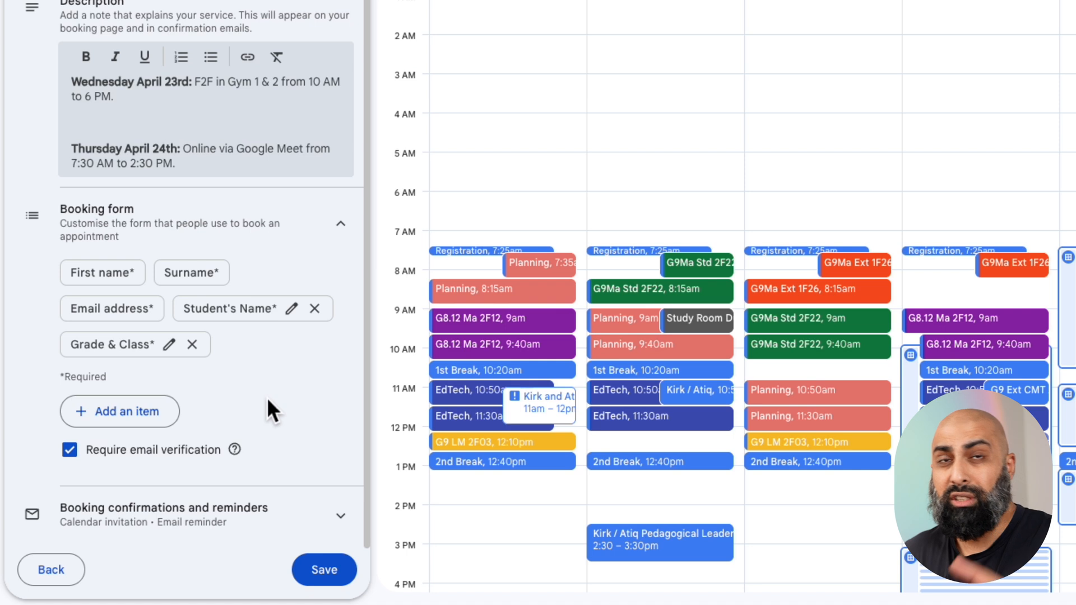
# Add a second email reminder, 10 minutes before the appointment, to the booking confirmations and reminders.
pyautogui.click(306, 520)
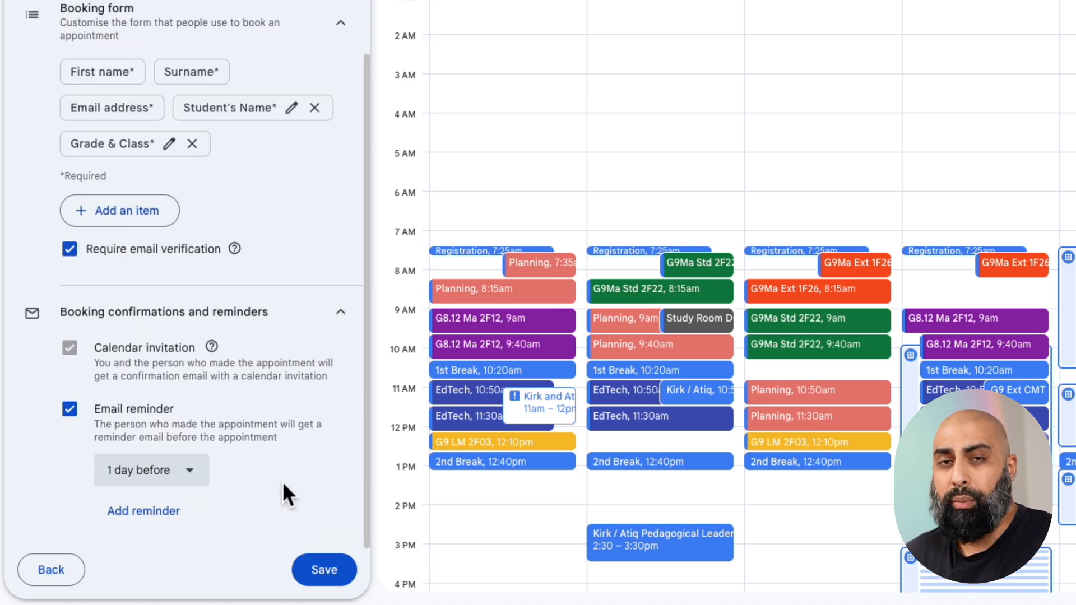
pyautogui.click(161, 518)
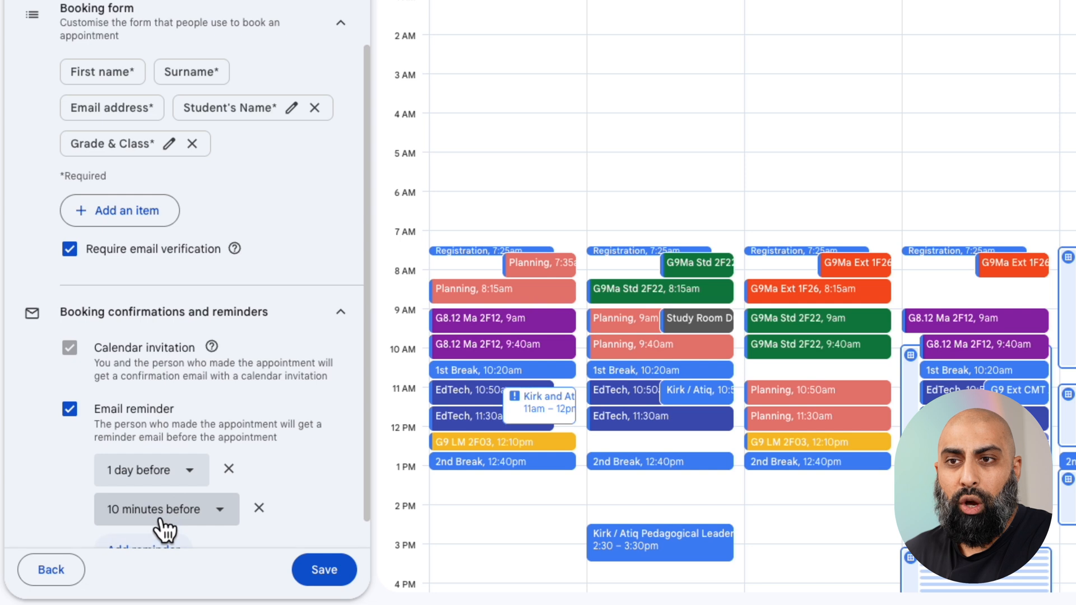
# Remove the 10-minute email reminder from the booking confirmations and save the appointment schedule.
pyautogui.scroll(-1, 290, 483)
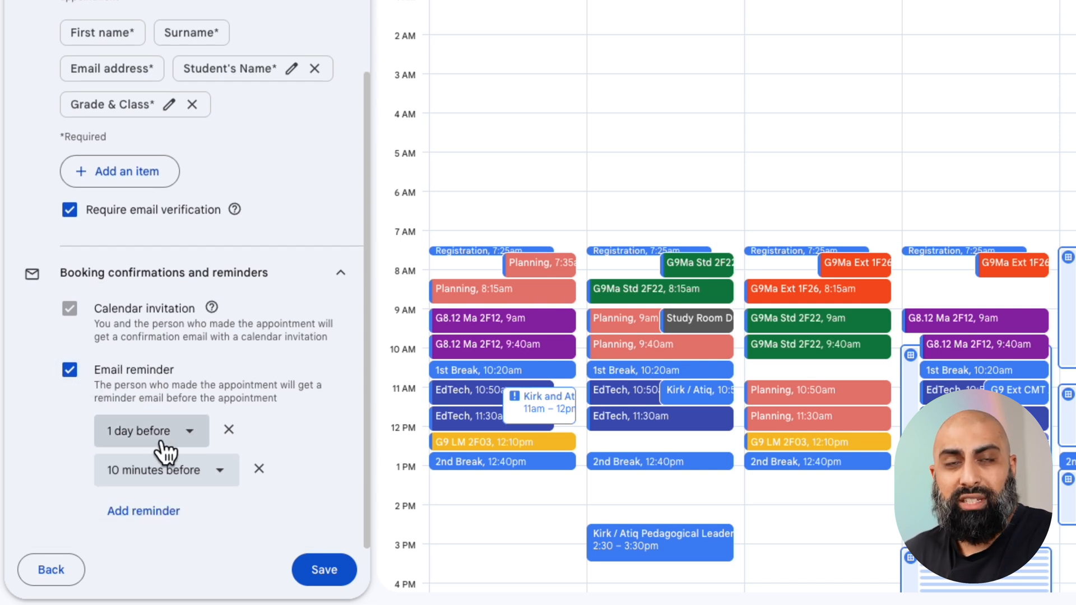
pyautogui.click(259, 470)
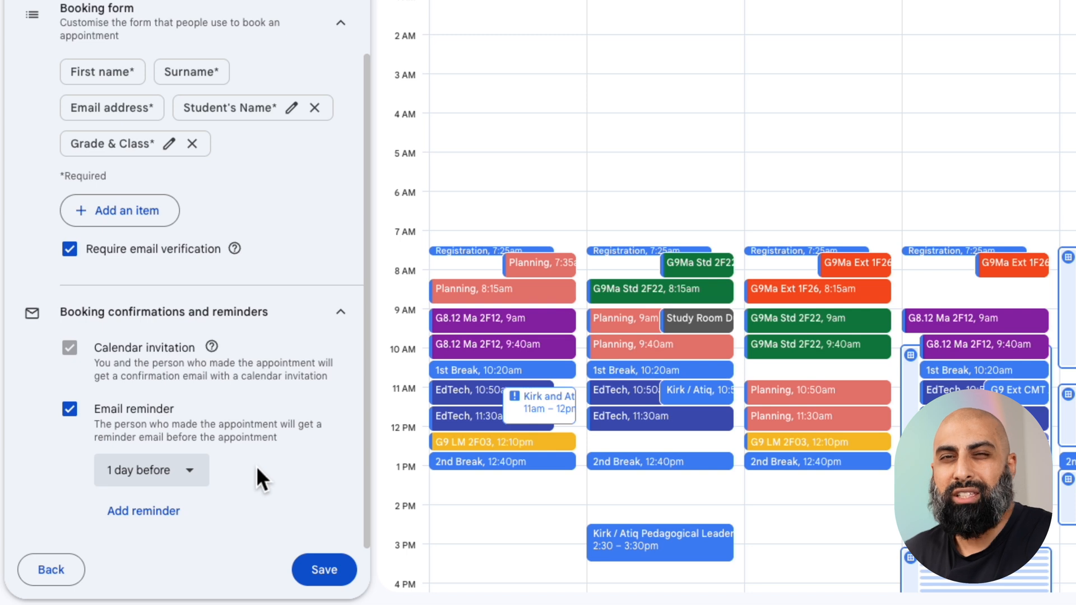
pyautogui.click(336, 571)
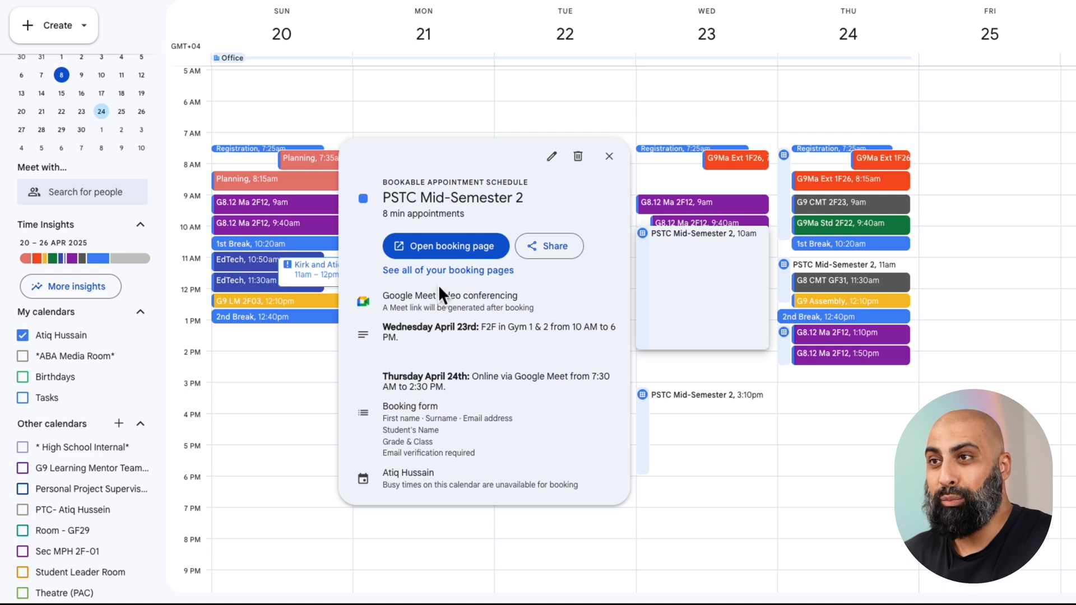
# Open the PSTC Mid-Semester 2 booking page and review the appointment times offered for 23 and 24 April.
pyautogui.click(449, 256)
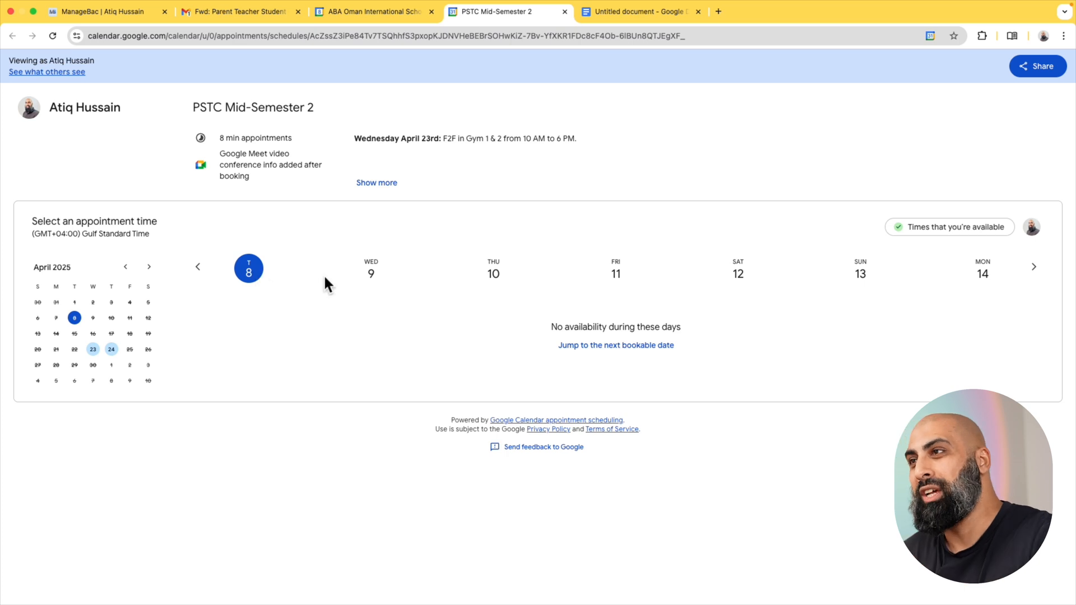
pyautogui.click(1038, 270)
pyautogui.click(1038, 270)
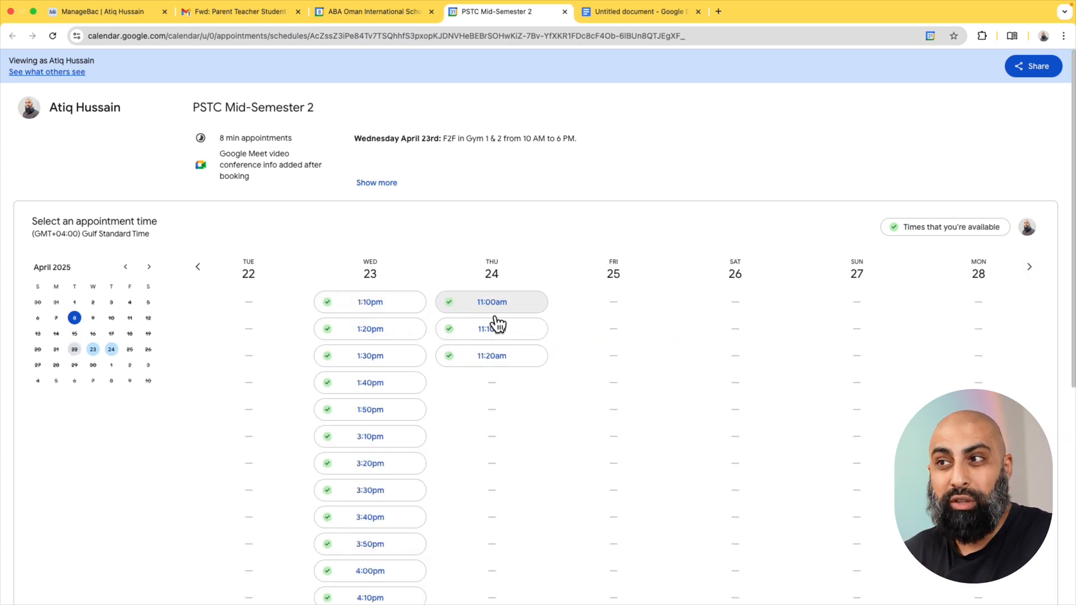
pyautogui.scroll(-3, 503, 370)
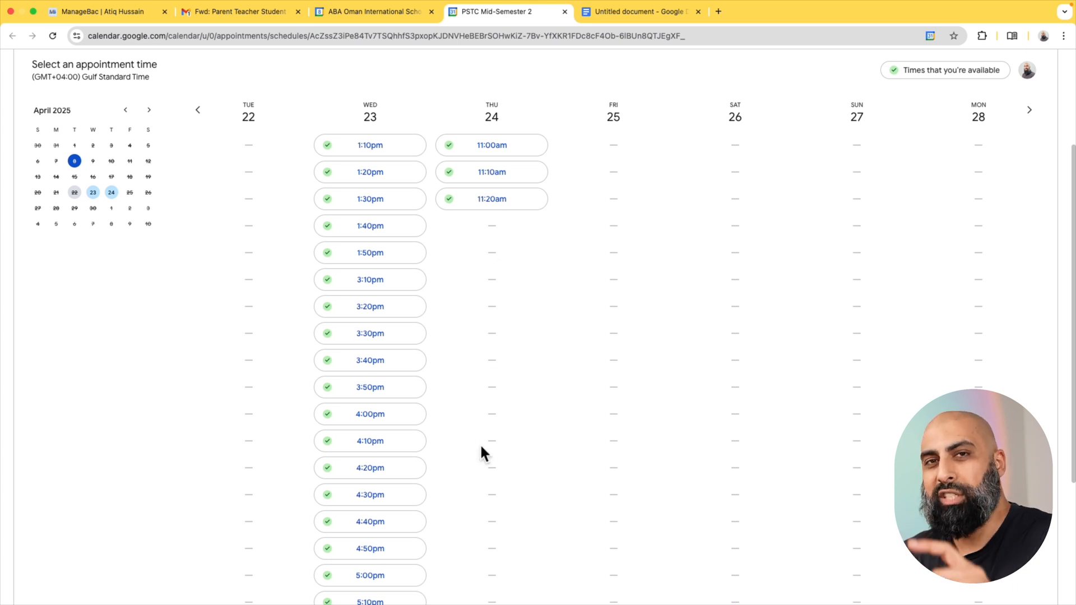
pyautogui.hotkey('ctrl', 'shift', 'Tab')
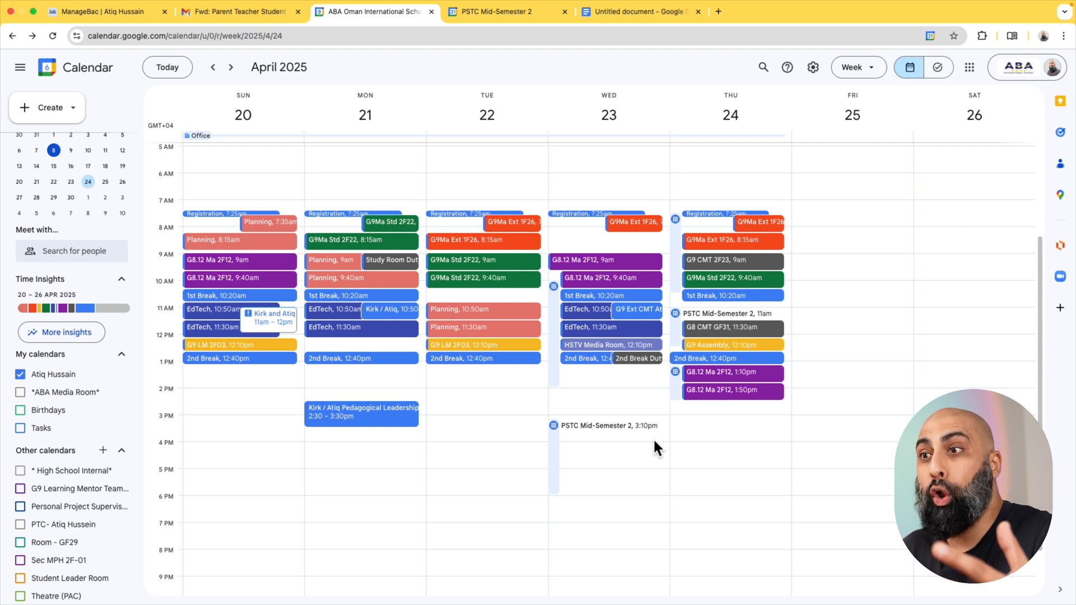
pyautogui.click(590, 311)
pyautogui.moveTo(414, 315); pyautogui.dragTo(472, 314)
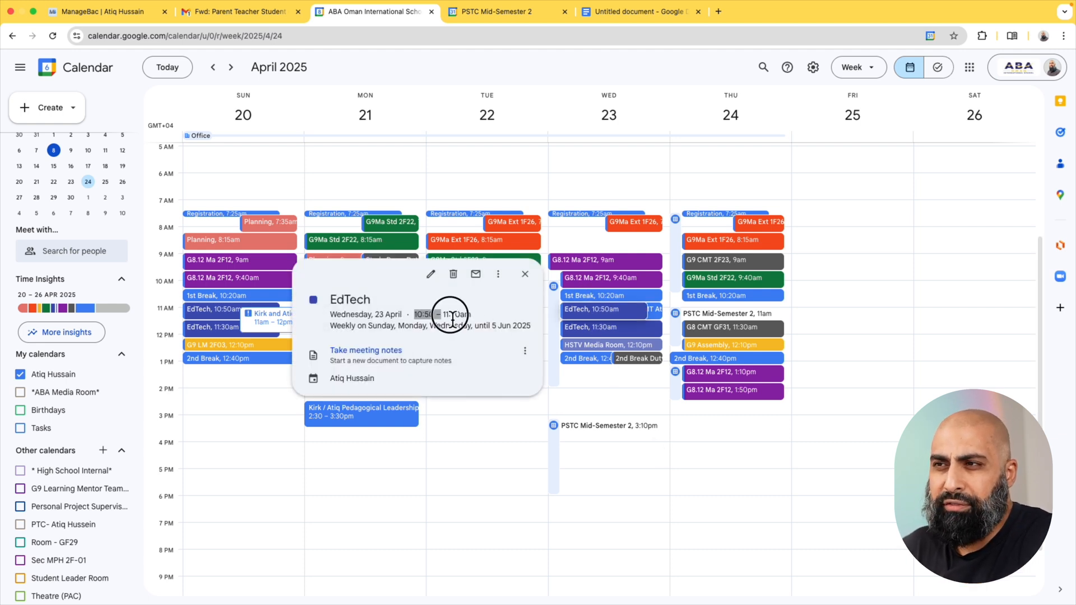
pyautogui.click(527, 276)
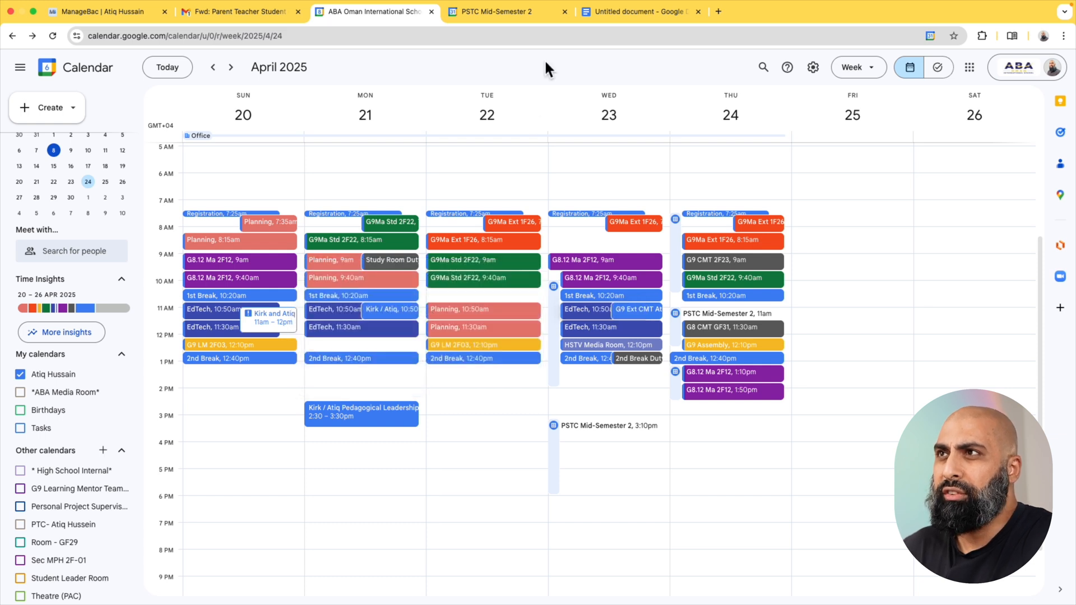
pyautogui.click(503, 13)
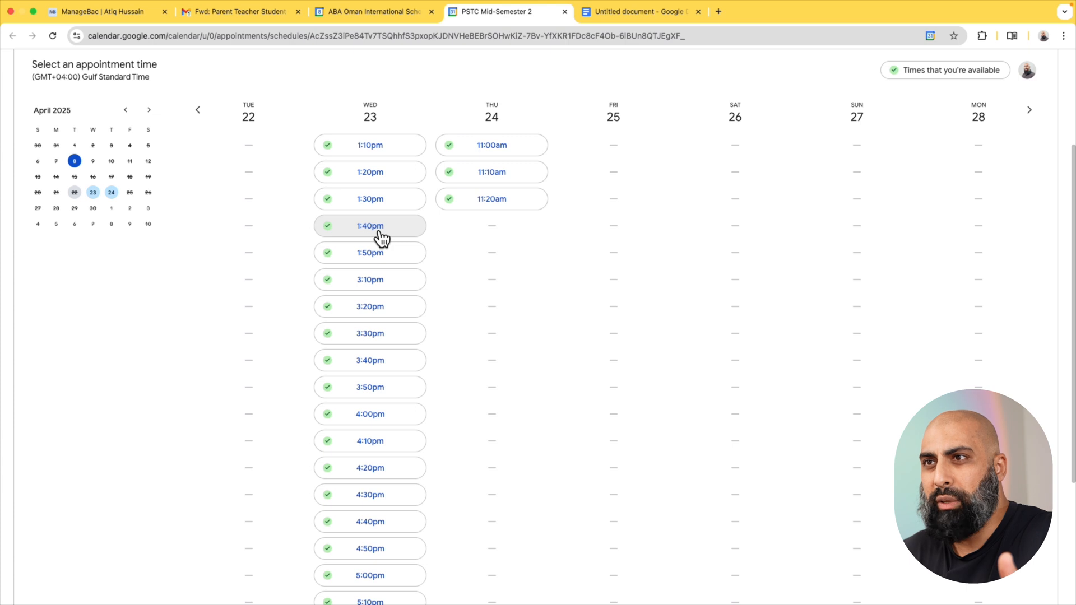
pyautogui.click(390, 12)
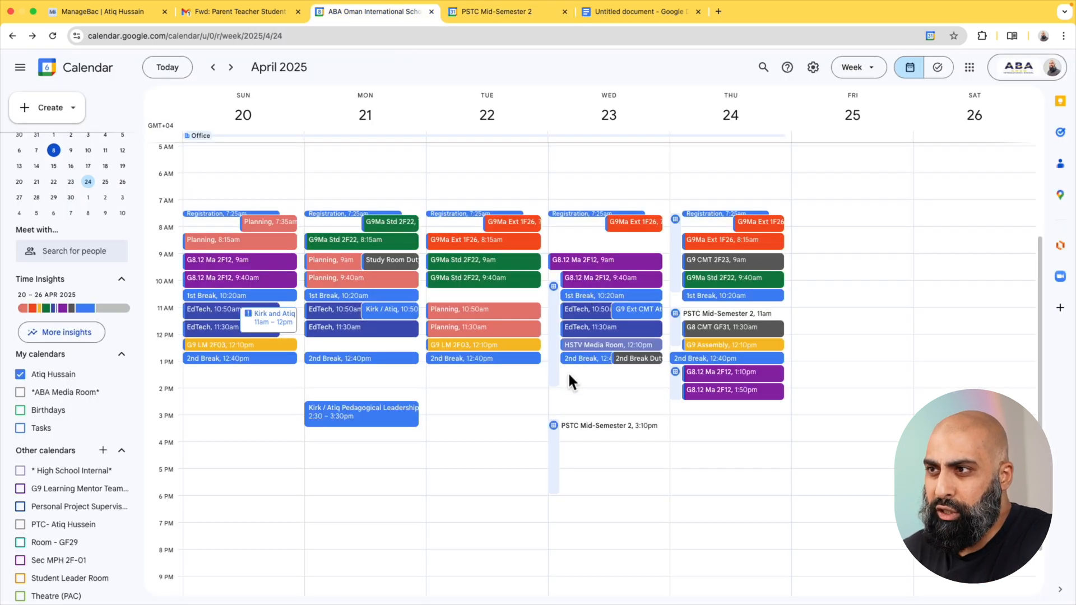
pyautogui.click(499, 13)
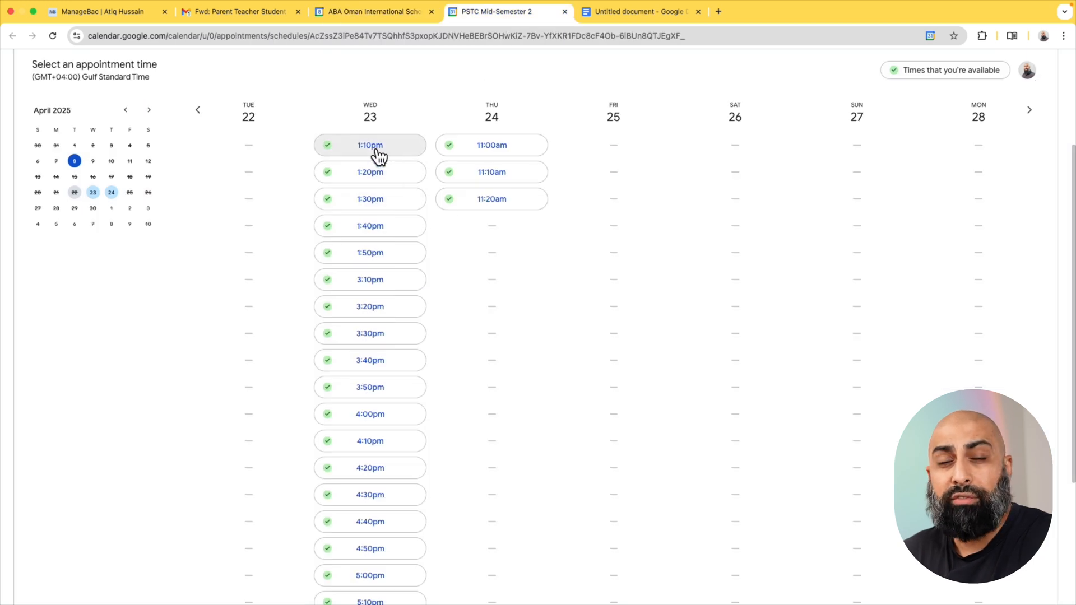
# In the calendar, delete only the Wednesday 23 April occurrences of 2nd Break and 2nd Break Duty Drama Court.
pyautogui.click(388, 16)
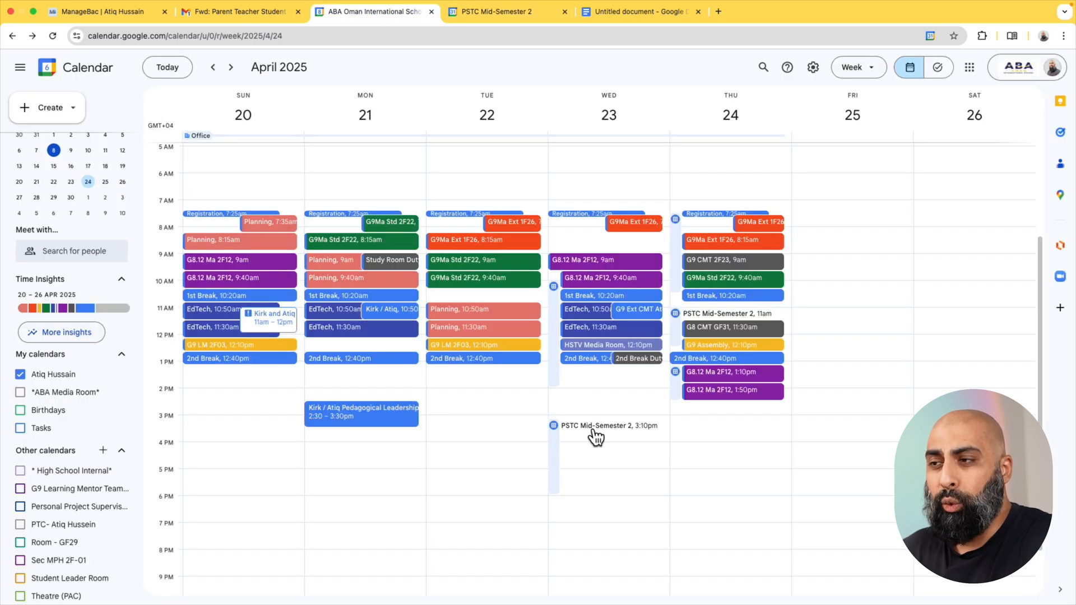
pyautogui.click(601, 358)
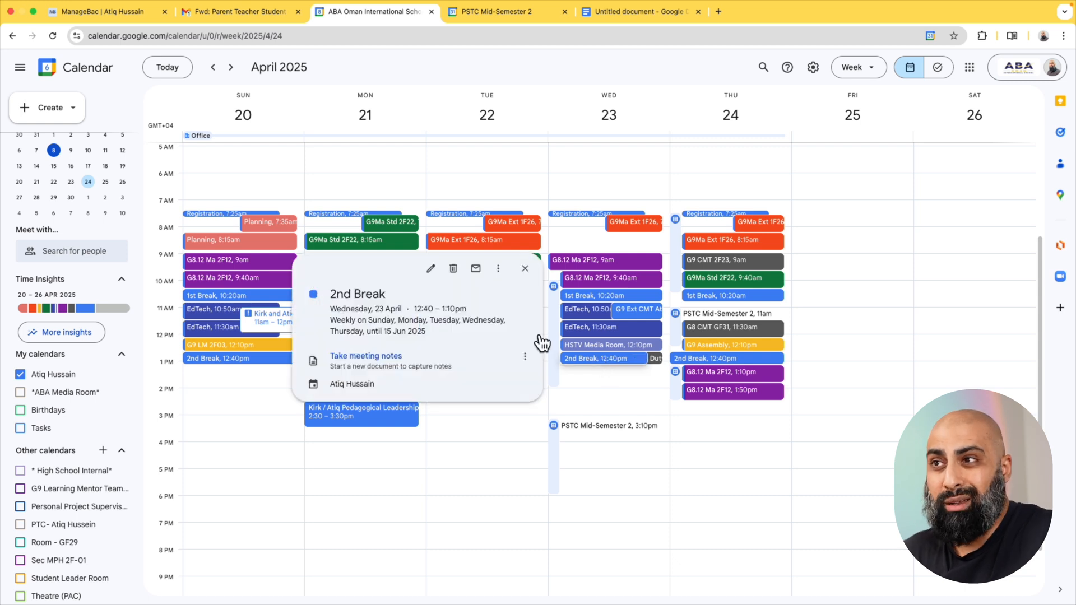
pyautogui.click(452, 269)
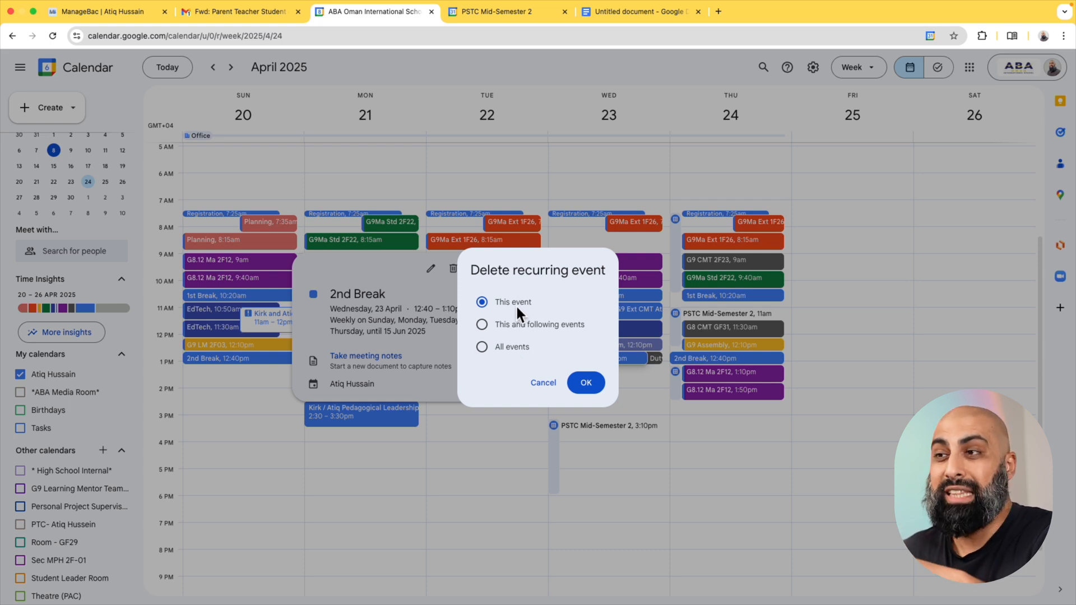
pyautogui.click(586, 382)
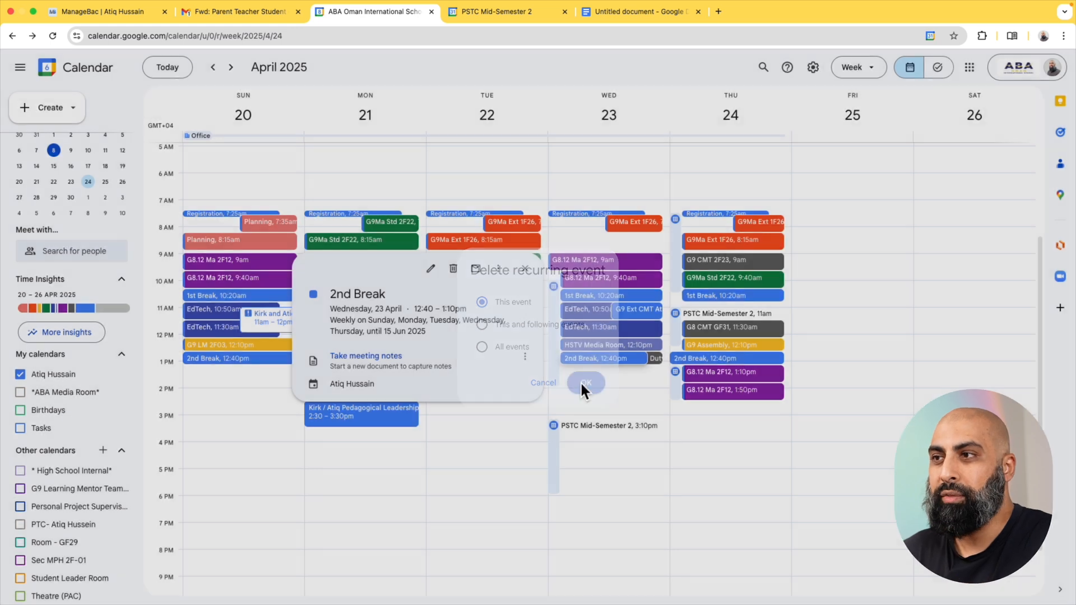
pyautogui.click(588, 357)
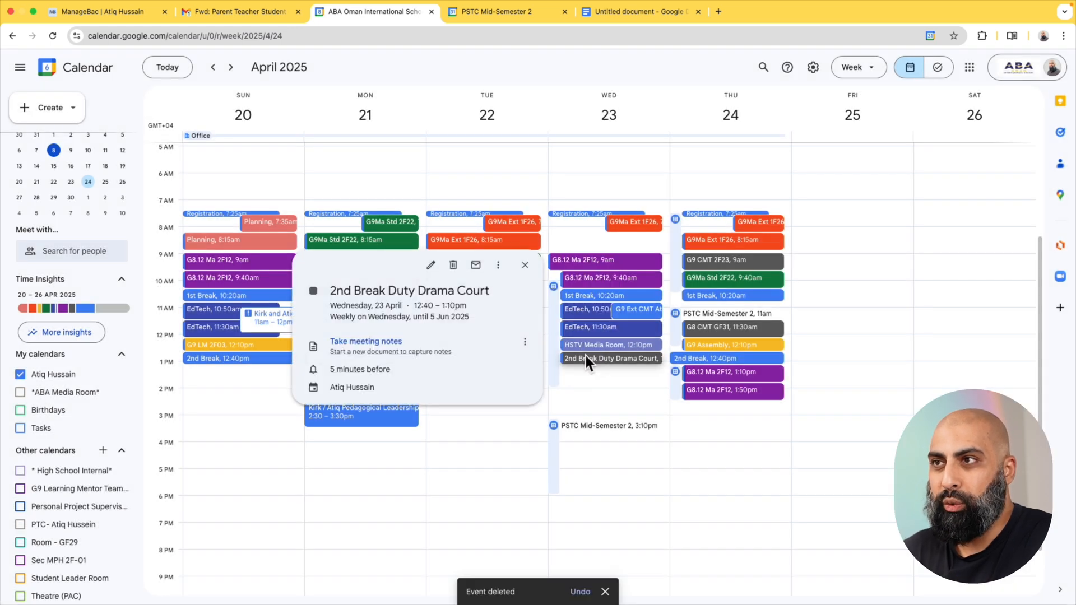
pyautogui.click(452, 264)
pyautogui.click(588, 385)
# Delete the EdTech events and other events overlapping the Wednesday 23 April schedule, plus Thursday 24 April's conflicting events before 1:10 PM.
pyautogui.click(628, 329)
pyautogui.click(594, 310)
pyautogui.click(455, 274)
pyautogui.click(586, 383)
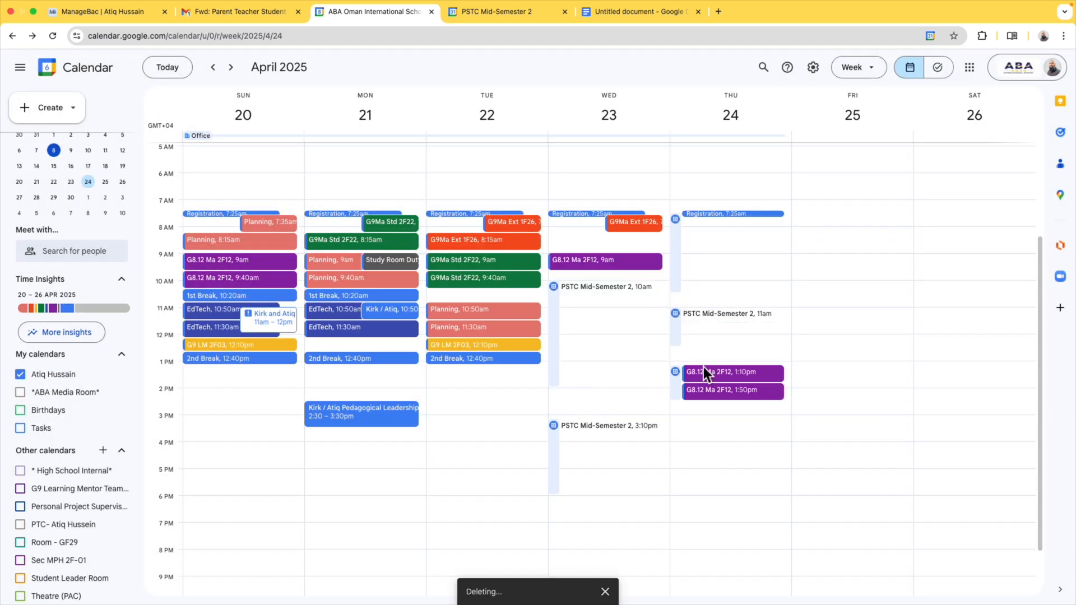
# Delete both Thursday afternoon G8.12 Ma 2F12 events and the remaining regular events on 23 and 24 April, keeping the appointment schedule.
pyautogui.click(704, 371)
pyautogui.click(575, 275)
pyautogui.click(585, 383)
pyautogui.click(712, 391)
pyautogui.click(575, 274)
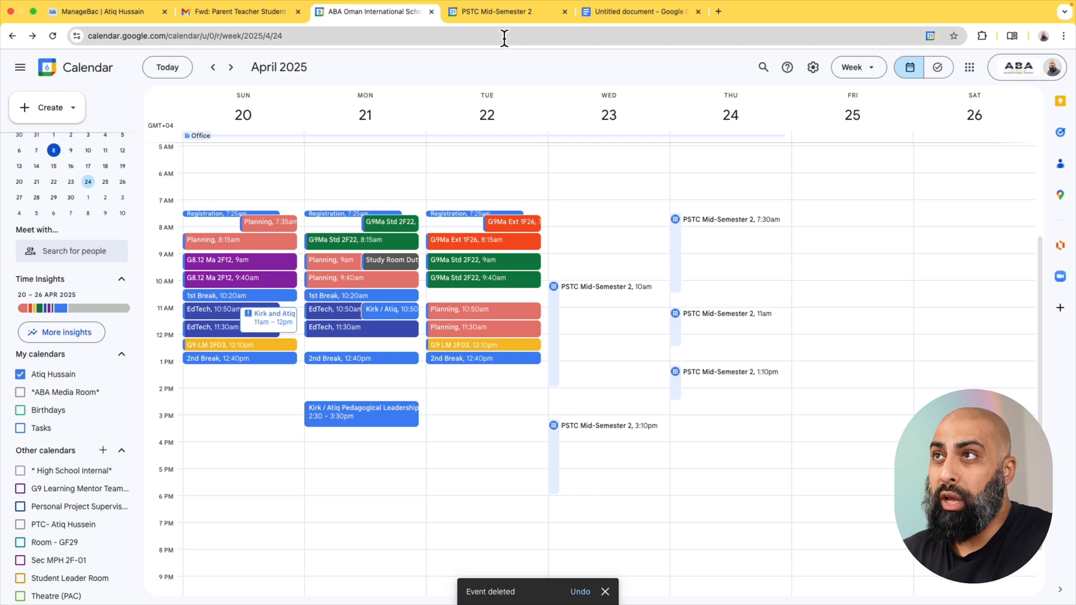
# Return to the booking page and check the available appointment times for 23 and 24 April.
pyautogui.click(497, 12)
pyautogui.scroll(-5, 606, 442)
pyautogui.scroll(-5, 607, 442)
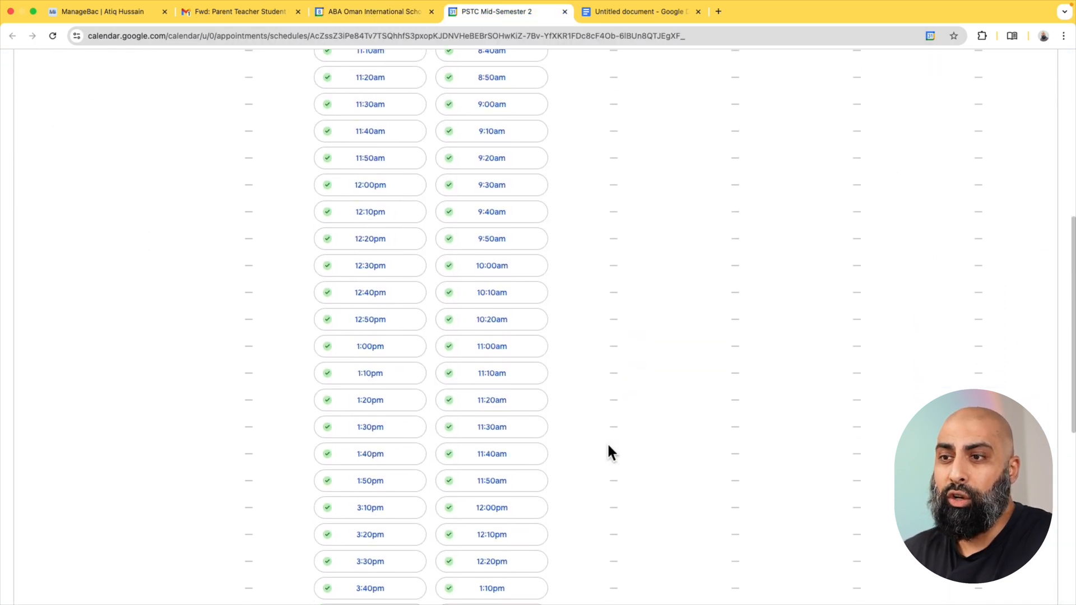
pyautogui.scroll(3, 607, 443)
pyautogui.scroll(5, 606, 443)
pyautogui.scroll(-10, 606, 442)
pyautogui.scroll(15, 606, 444)
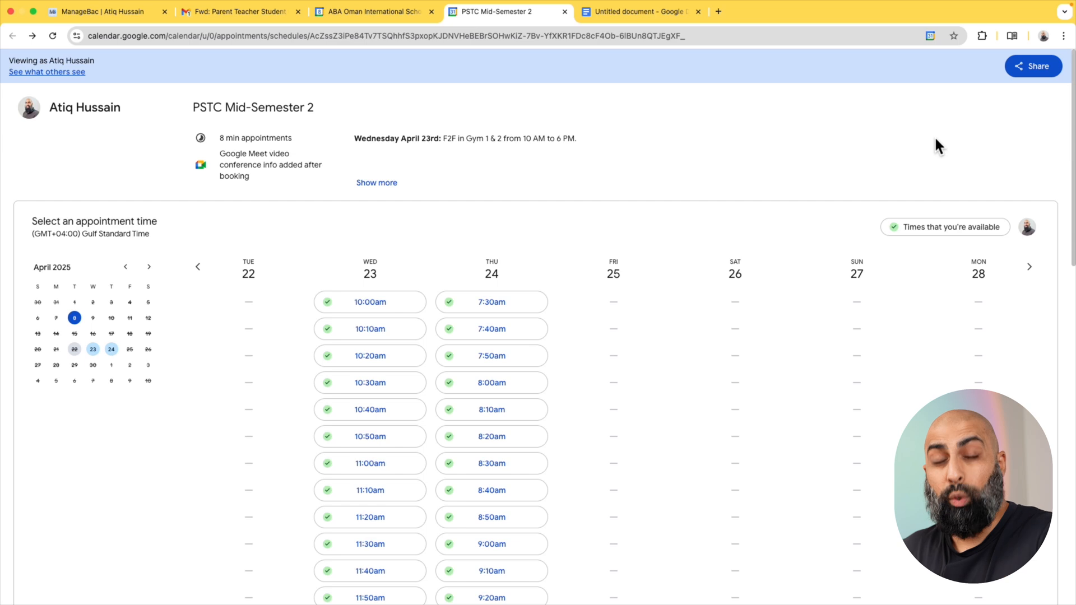
# Copy the share link for the single booking page PSTC Mid-Semester 2 and close the sharing dialog.
pyautogui.click(1037, 70)
pyautogui.click(522, 352)
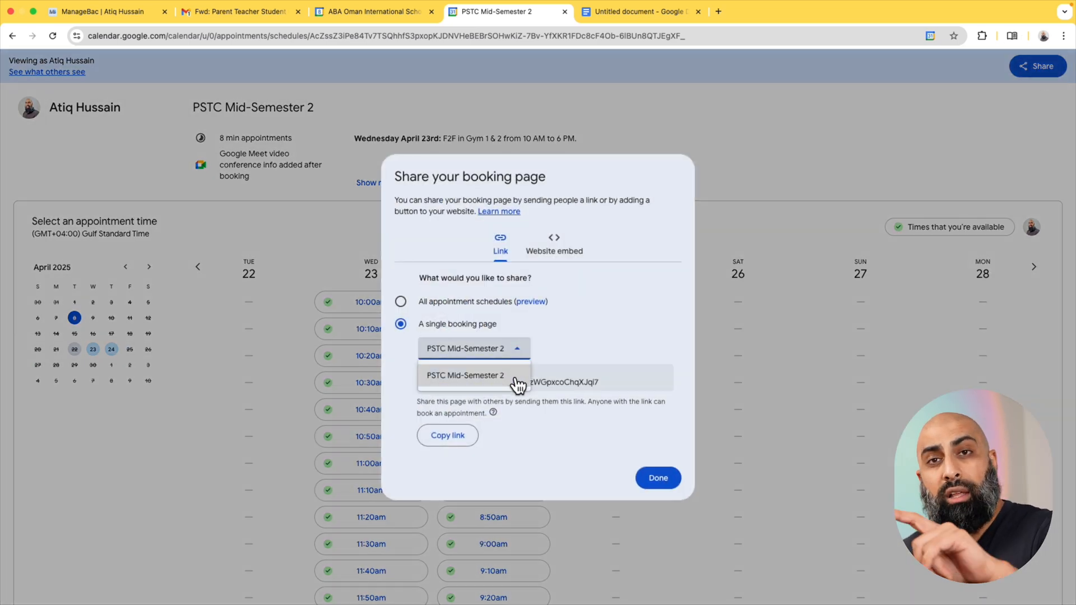
pyautogui.click(512, 376)
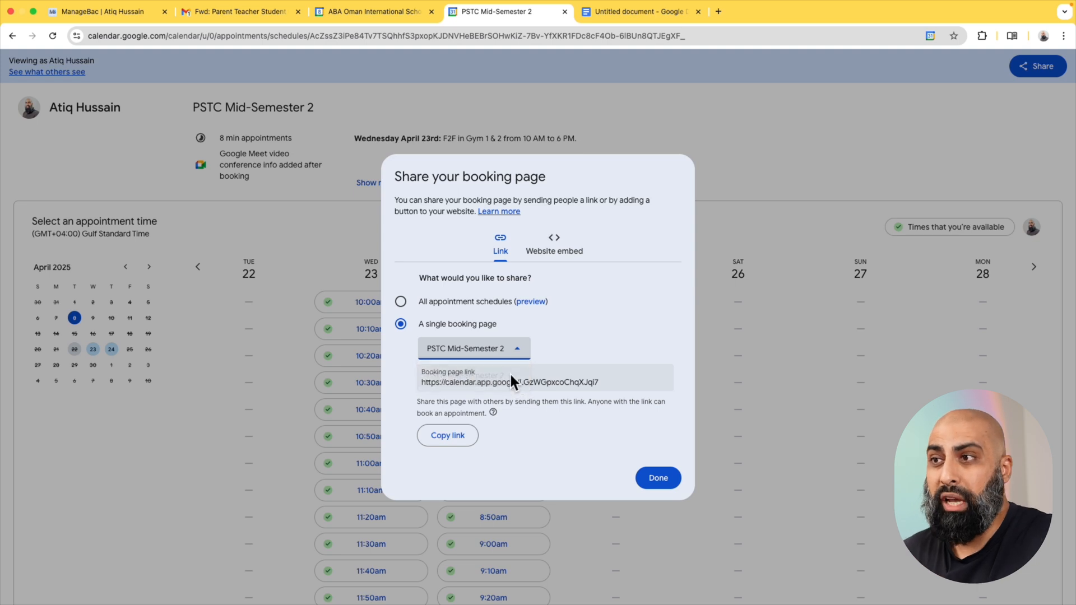
pyautogui.click(455, 441)
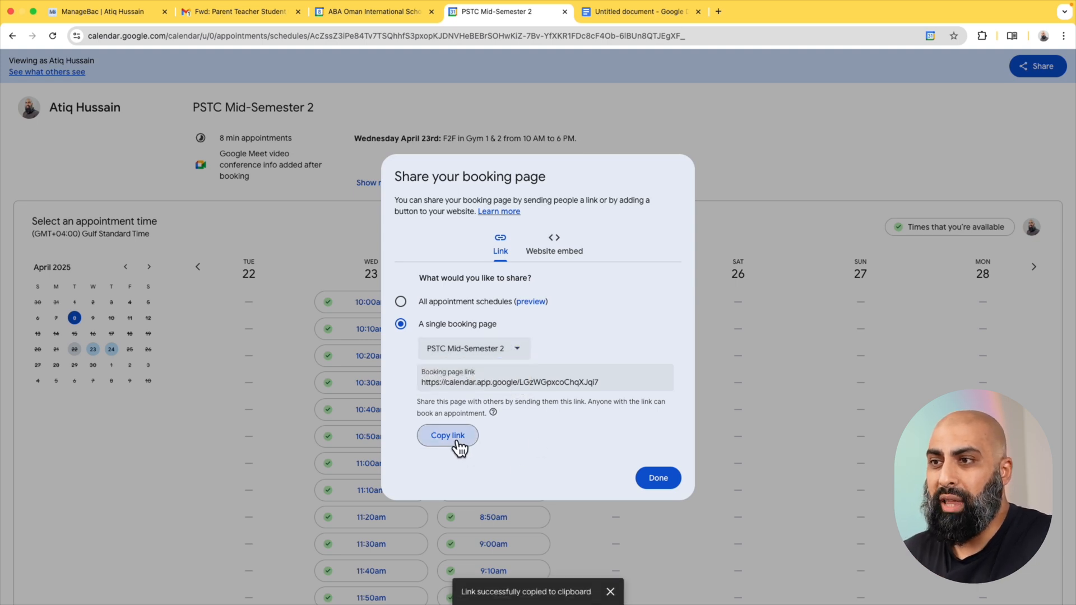
pyautogui.click(660, 480)
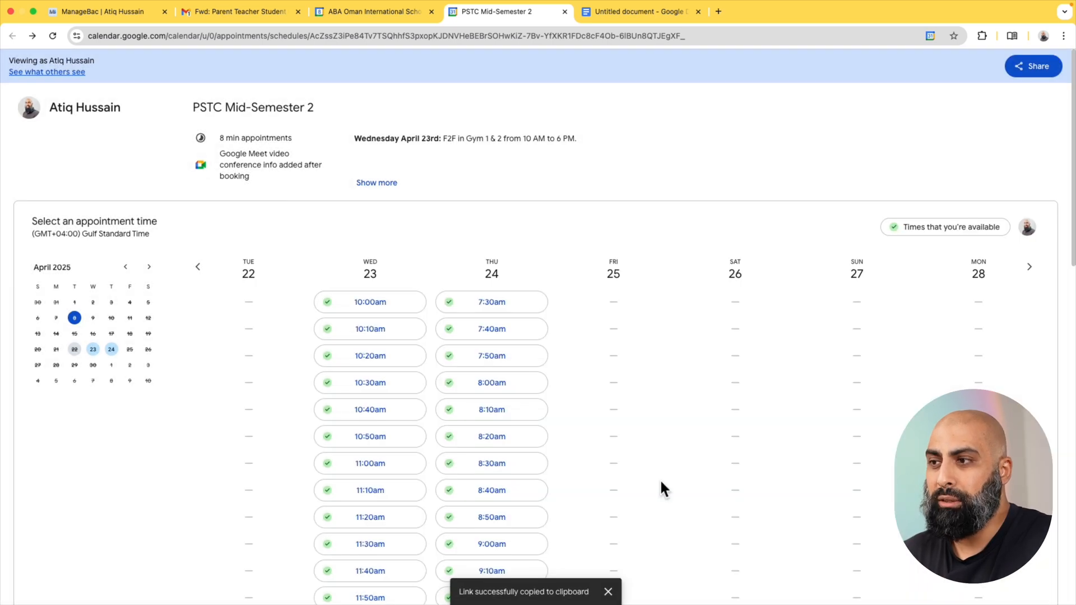
# Open the copied booking link in a new browser tab and display the appointment times starting from 23 April.
pyautogui.click(720, 12)
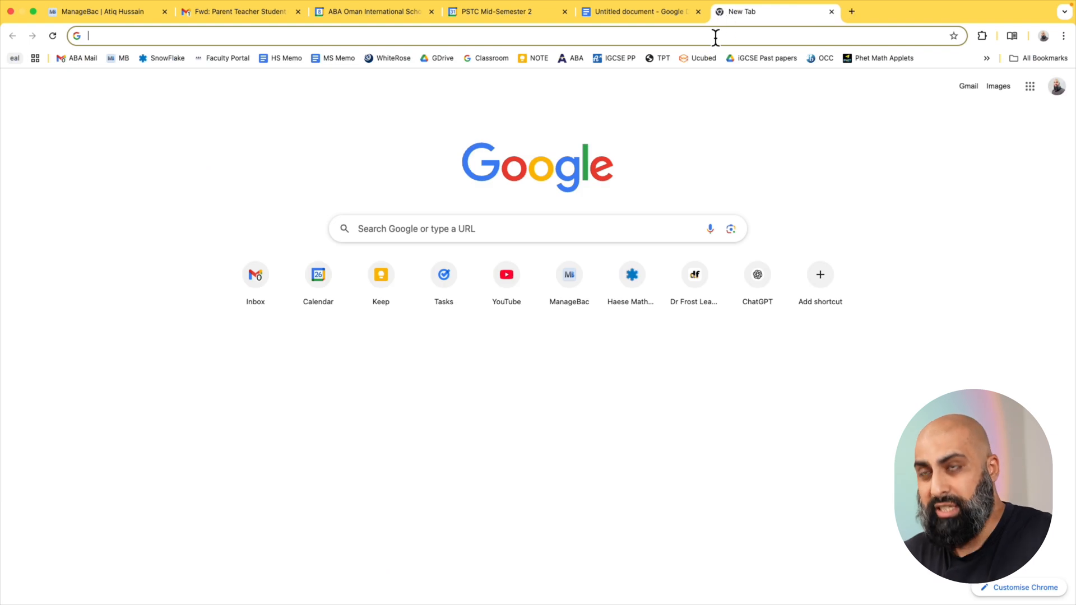
pyautogui.press('super+v')
pyautogui.press('Return')
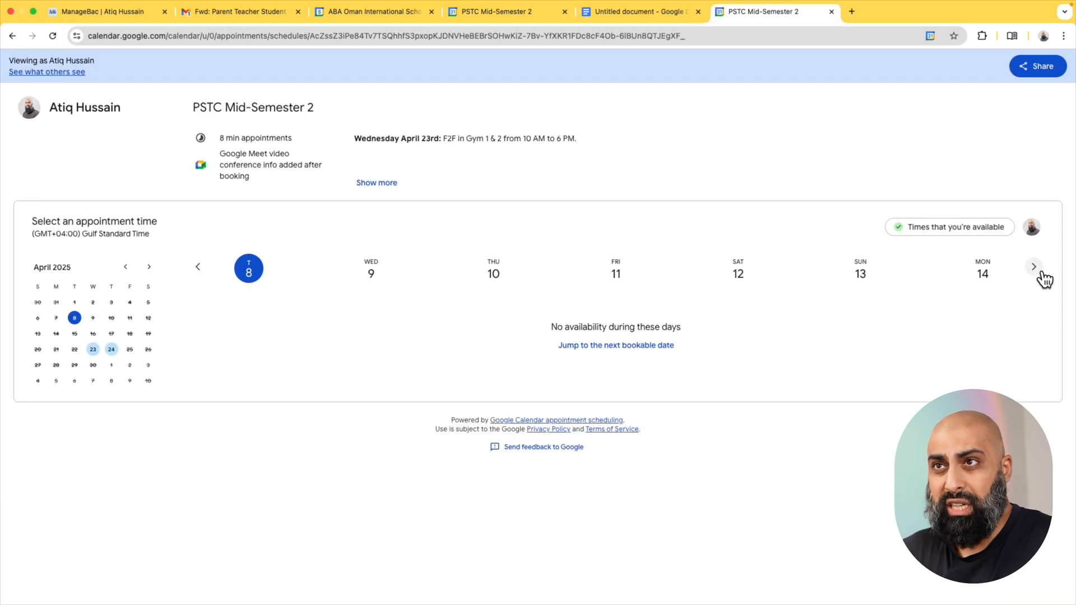
pyautogui.click(94, 351)
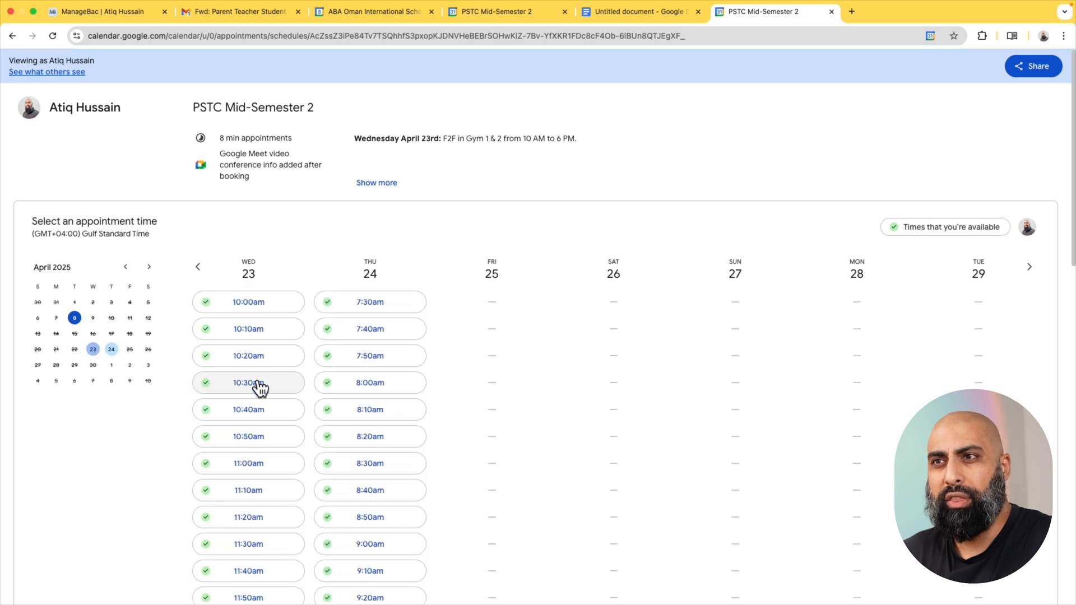
pyautogui.click(112, 349)
pyautogui.click(93, 349)
pyautogui.scroll(-6, 379, 416)
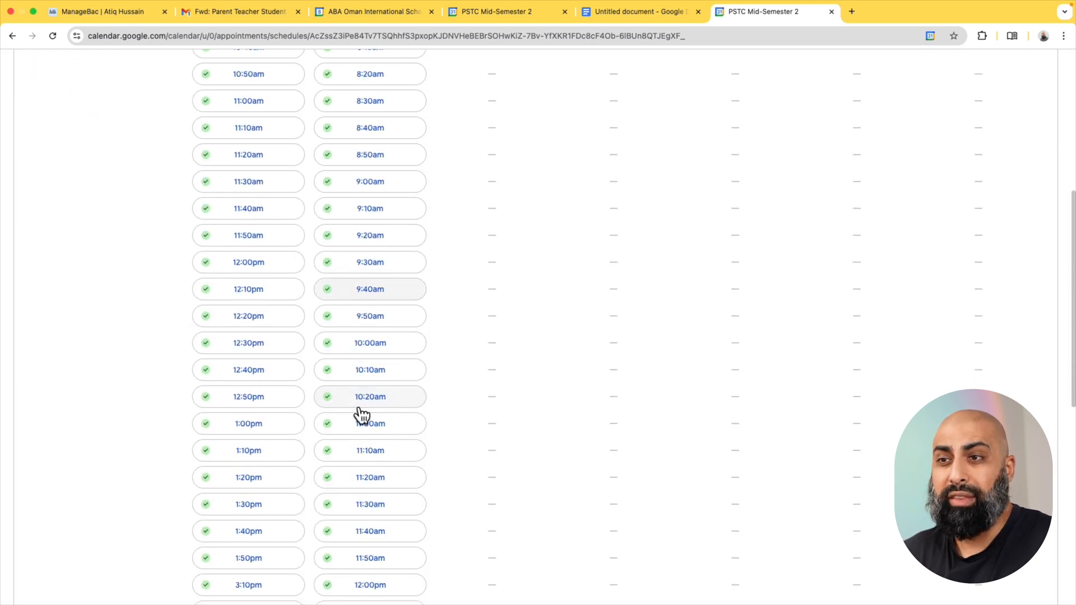
# Book the 12:20pm appointment on Wednesday 23 April, entering the student's name and G9 SSS as the grade and class.
pyautogui.click(252, 317)
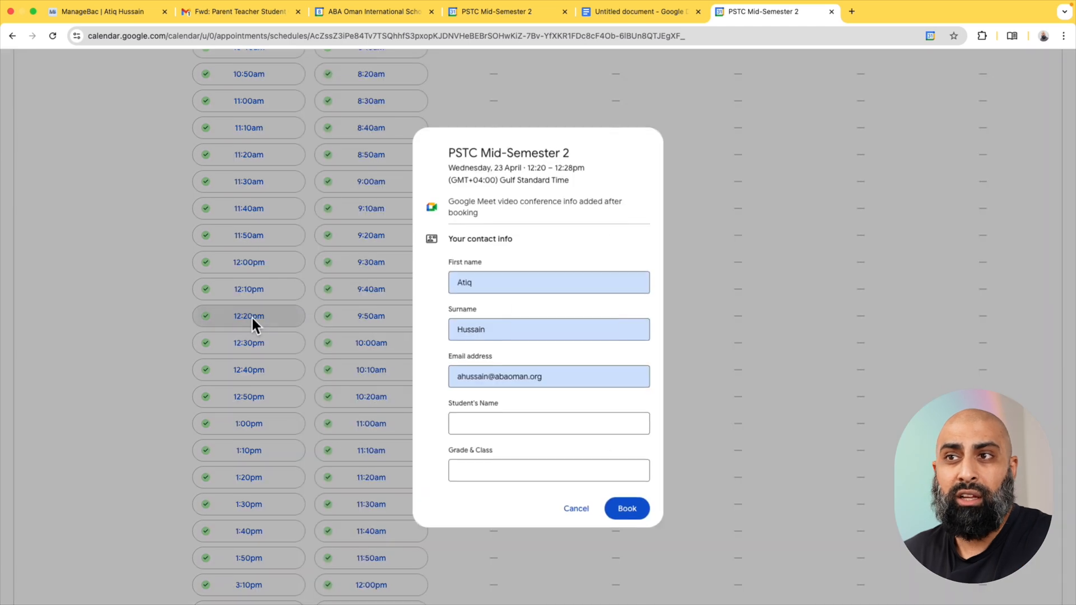
pyautogui.click(488, 424)
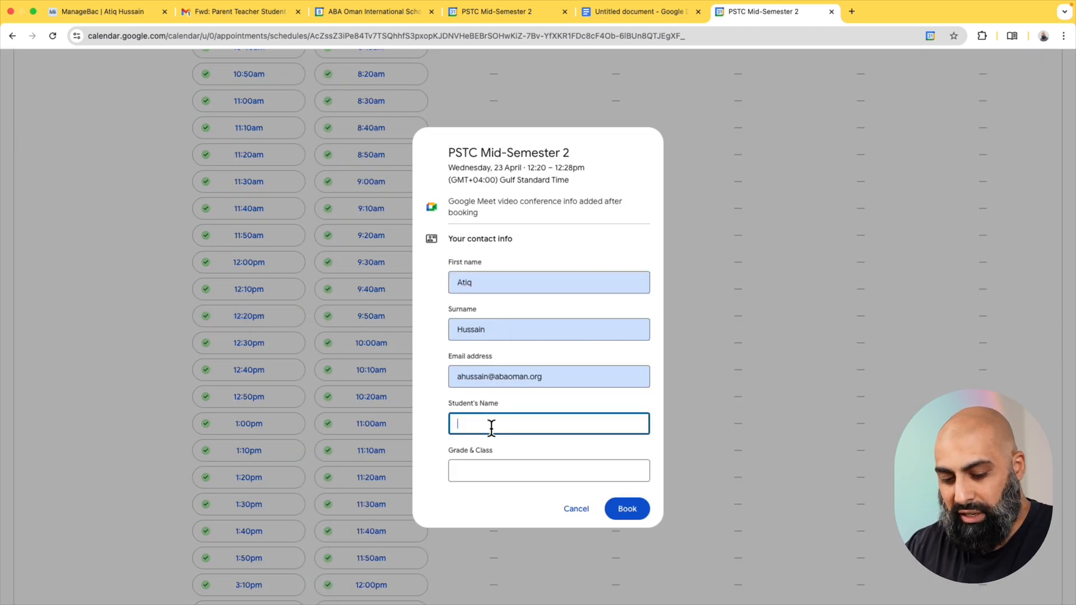
pyautogui.write('Beard Suared')
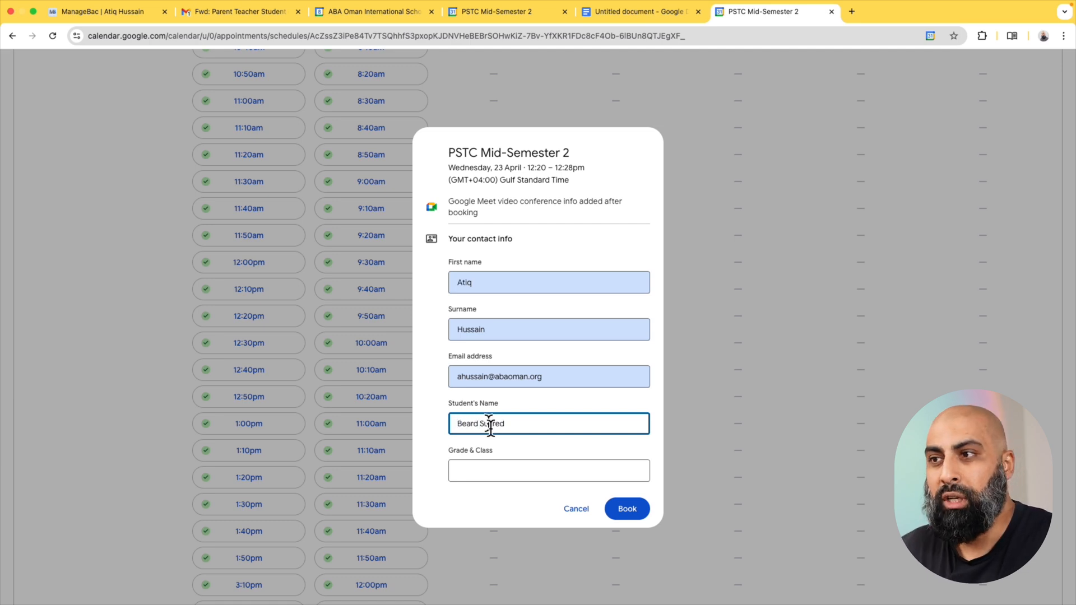
pyautogui.click(496, 471)
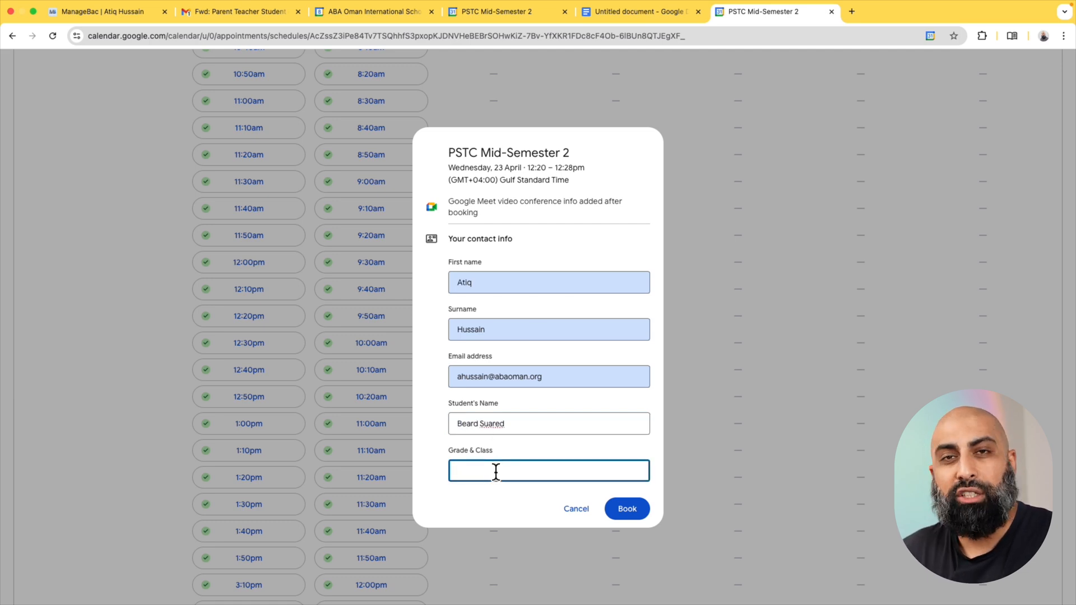
pyautogui.write('G9')
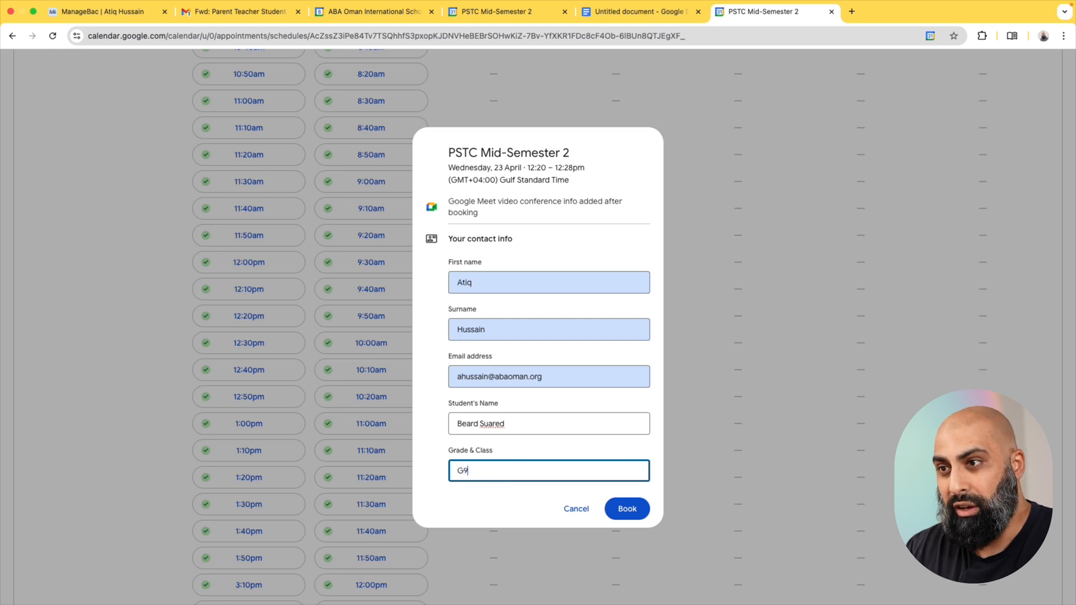
pyautogui.write(' Standard')
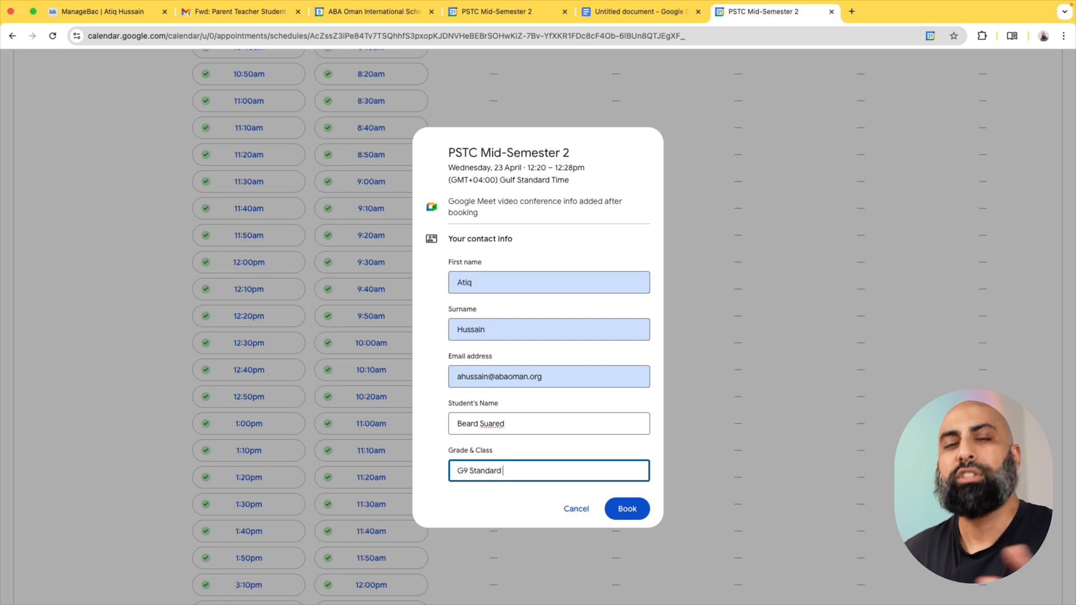
pyautogui.doubleClick(496, 472)
pyautogui.write('SSS')
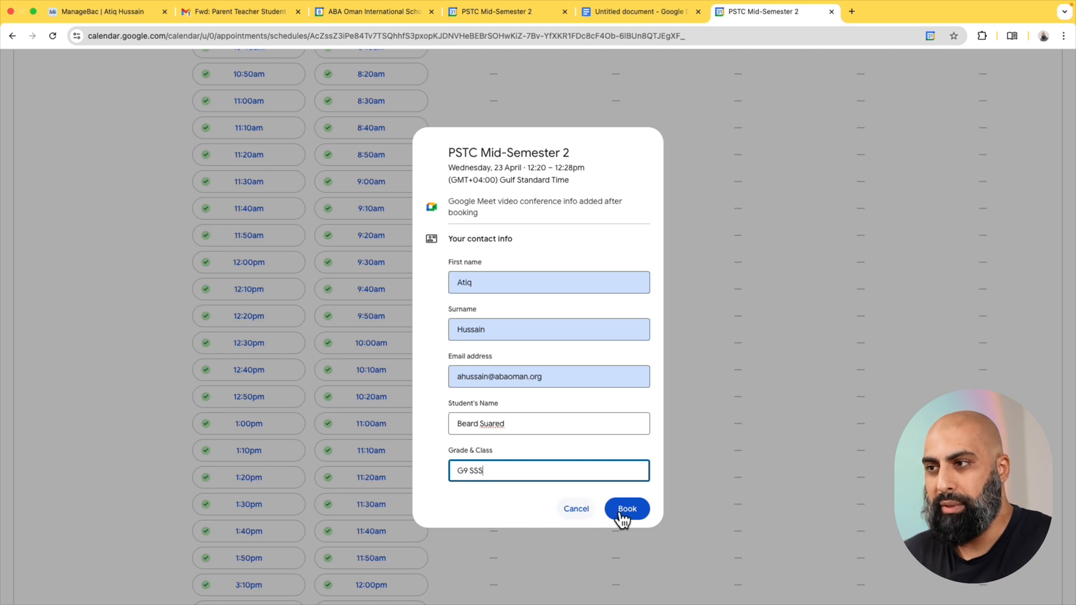
pyautogui.click(625, 510)
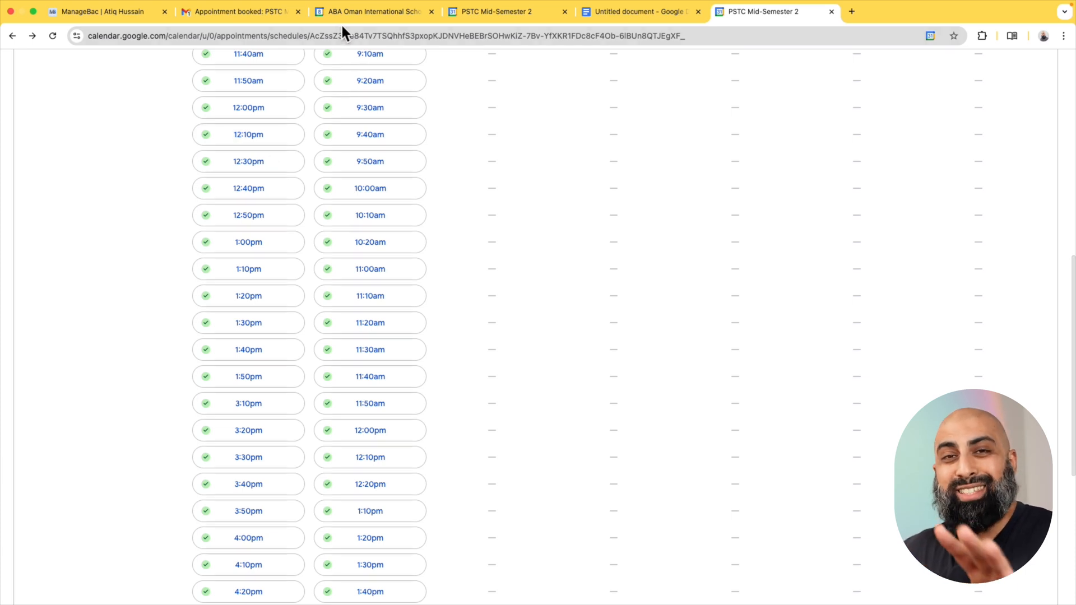
# Switch to Gmail and cancel the 23 April test appointment through the booking confirmation email, then close the cancellation notice.
pyautogui.click(241, 12)
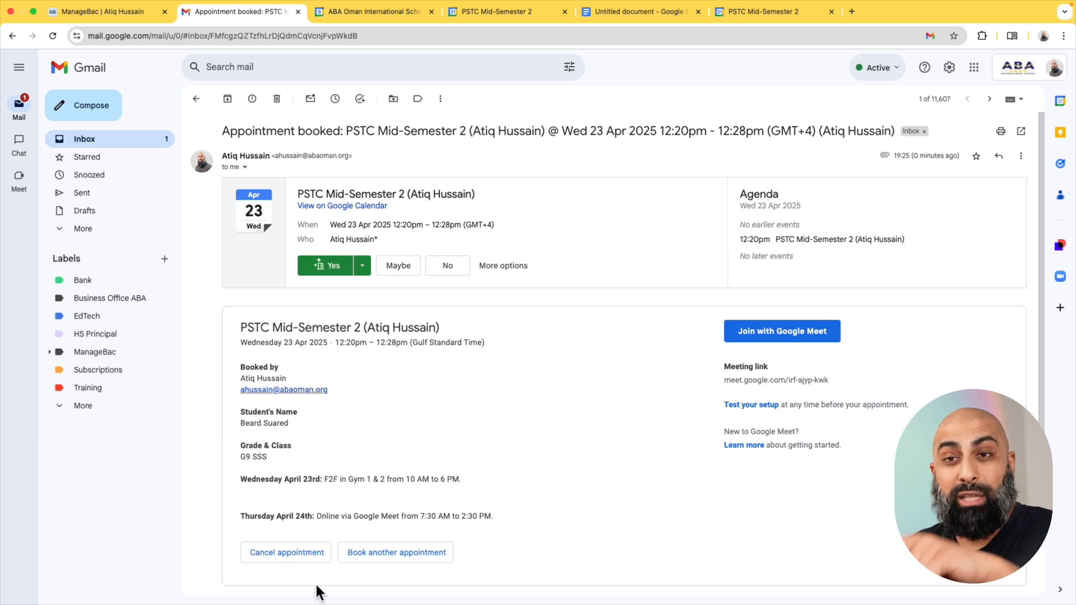
pyautogui.click(300, 556)
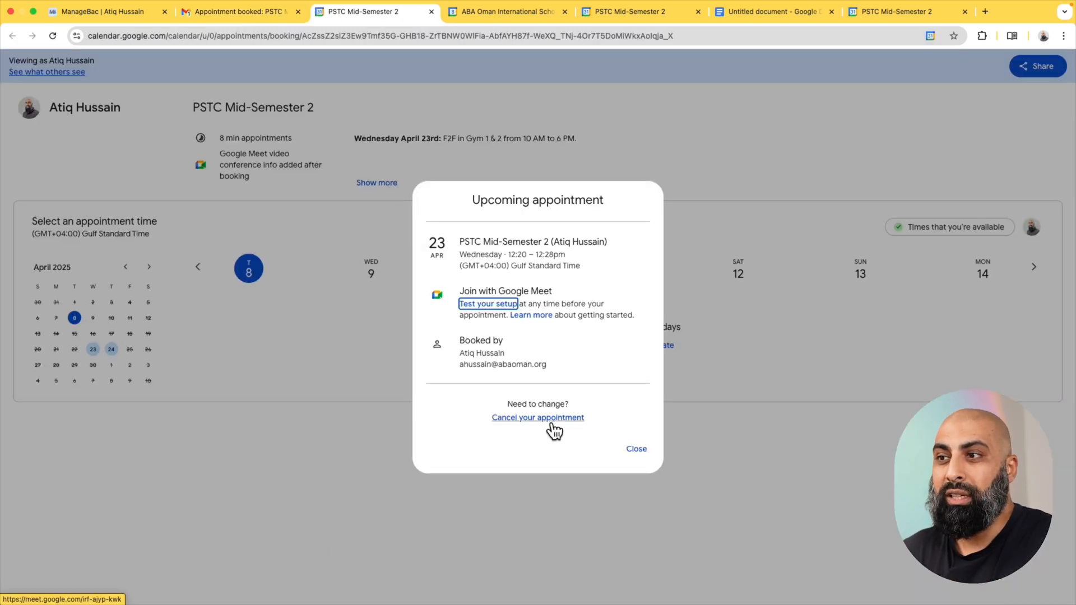
pyautogui.click(547, 418)
pyautogui.click(581, 348)
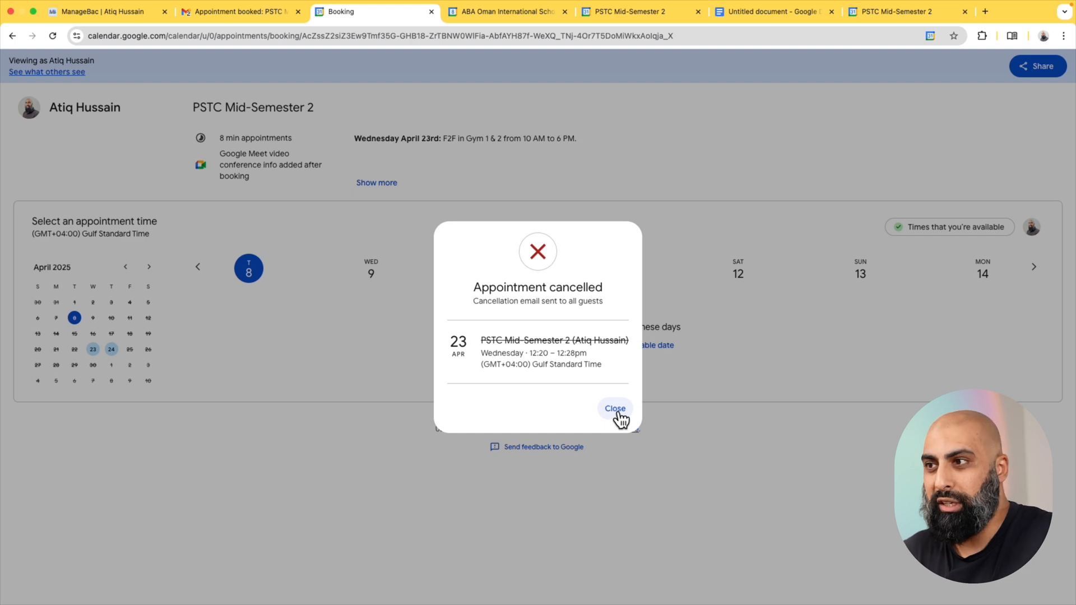
pyautogui.click(619, 413)
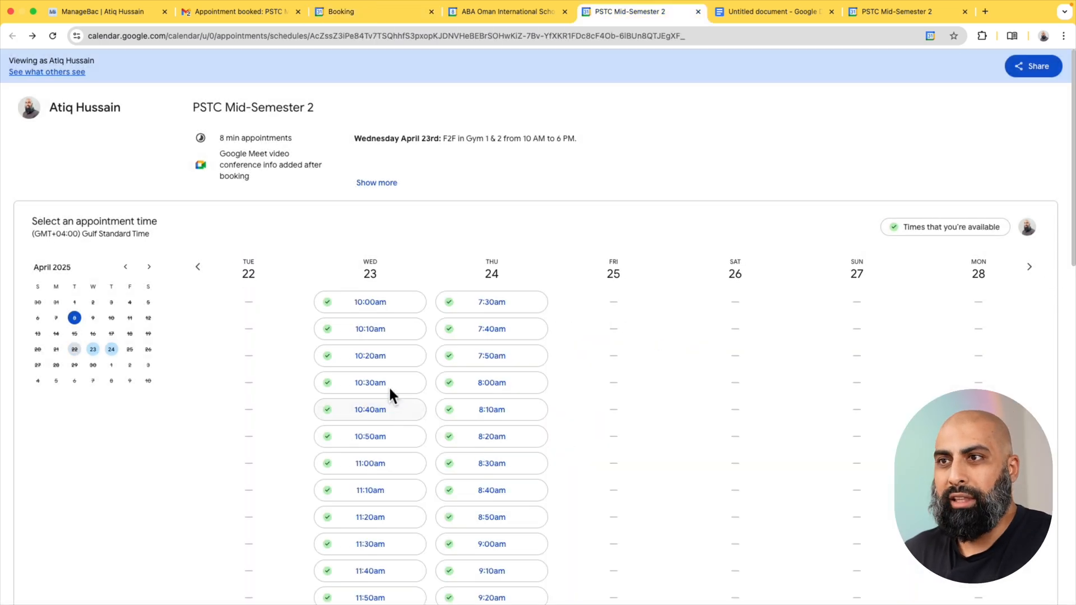
# Copy the single booking page link for PSTC Mid-Semester 2 and paste it below the bullet points in the Google Docs document.
pyautogui.scroll(-3, 389, 371)
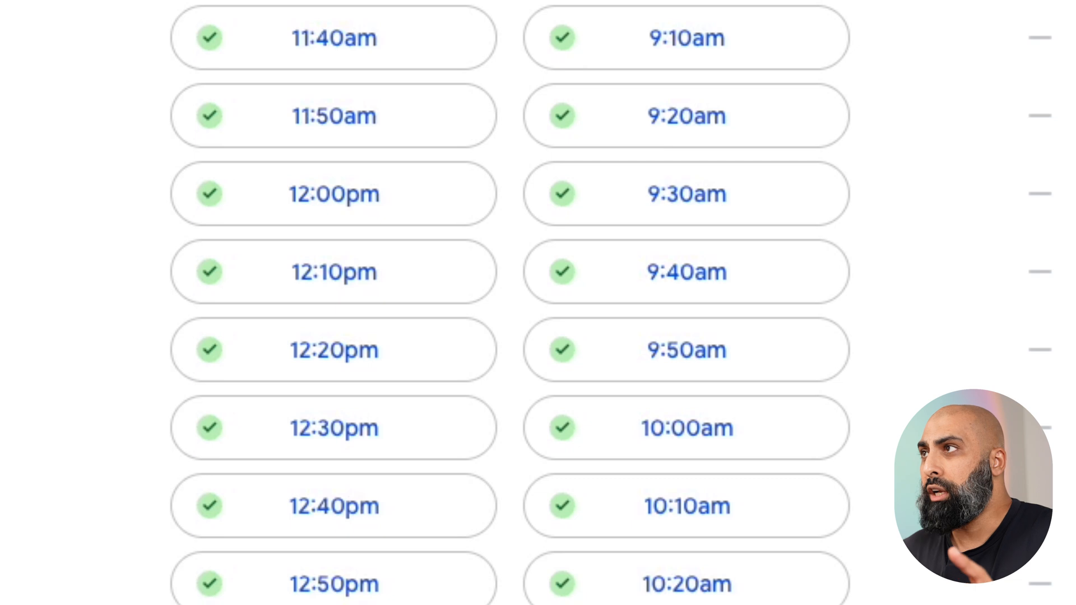
pyautogui.scroll(3, 981, 112)
pyautogui.click(1038, 66)
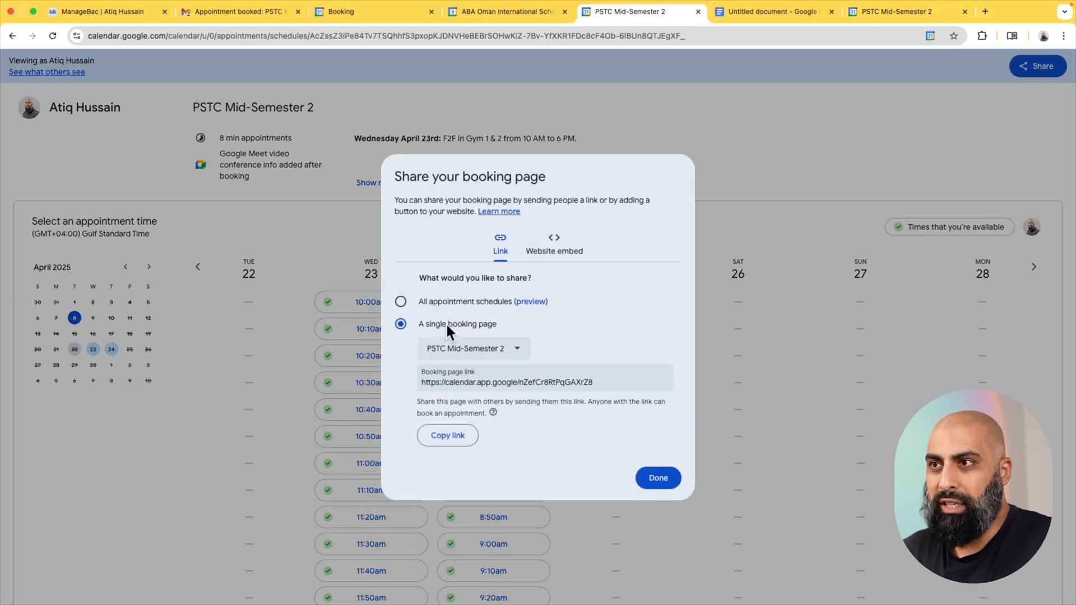
pyautogui.click(463, 440)
pyautogui.click(660, 477)
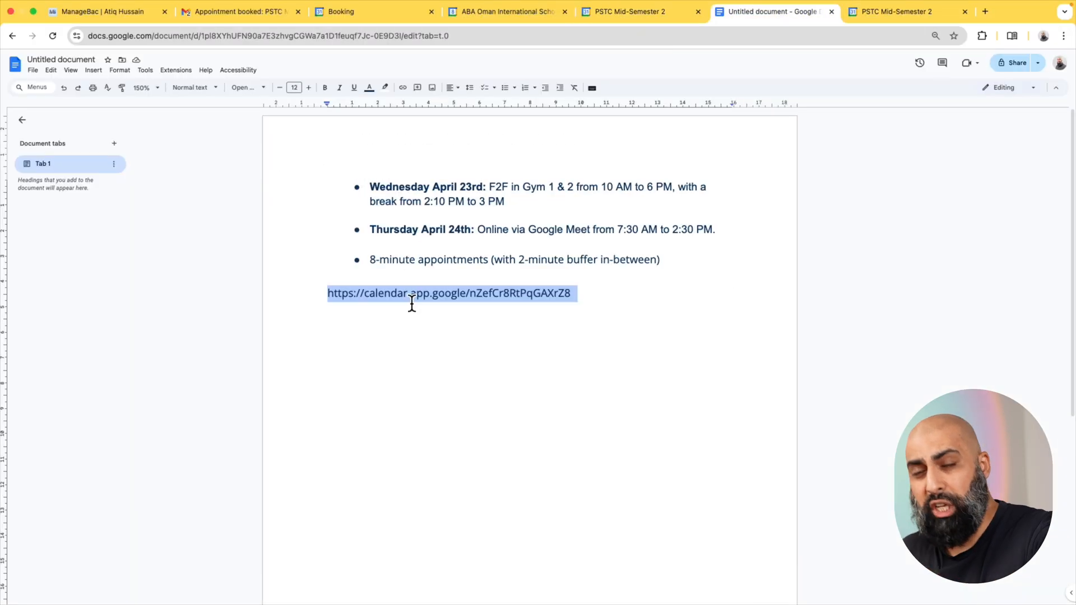
pyautogui.moveTo(607, 304); pyautogui.dragTo(326, 314)
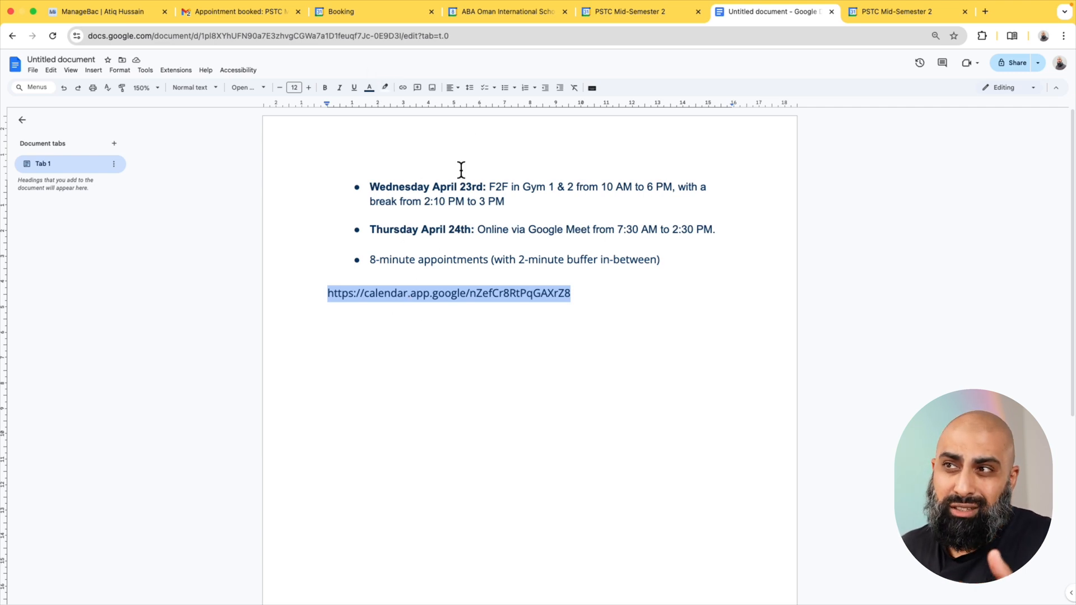
# Highlight the Thursday April 24th online details, return to the booking confirmation email and open its Google Meet meeting link.
pyautogui.moveTo(408, 231); pyautogui.dragTo(631, 231)
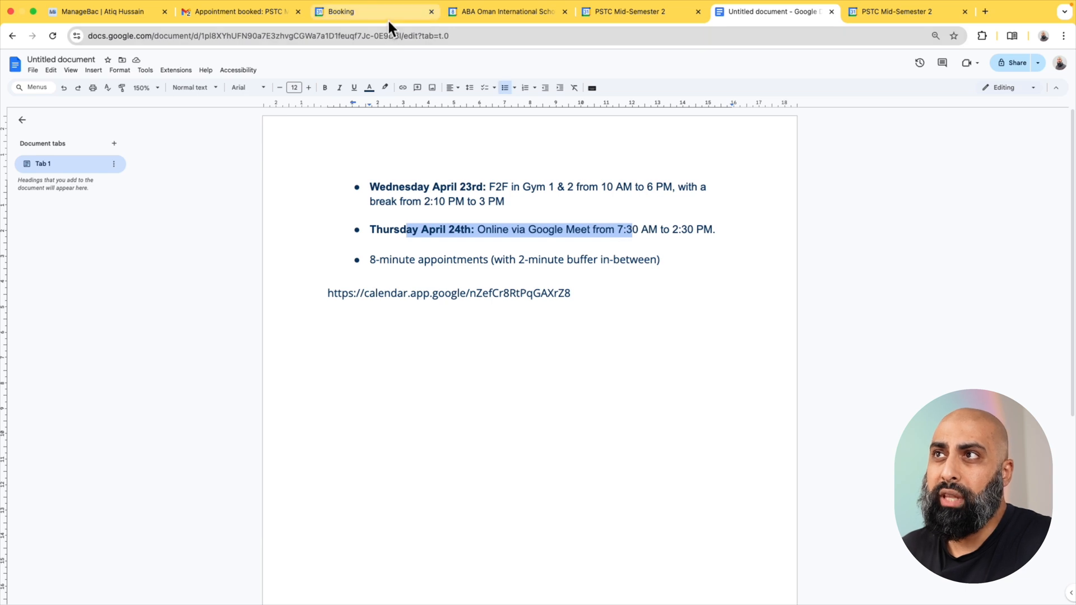
pyautogui.click(234, 11)
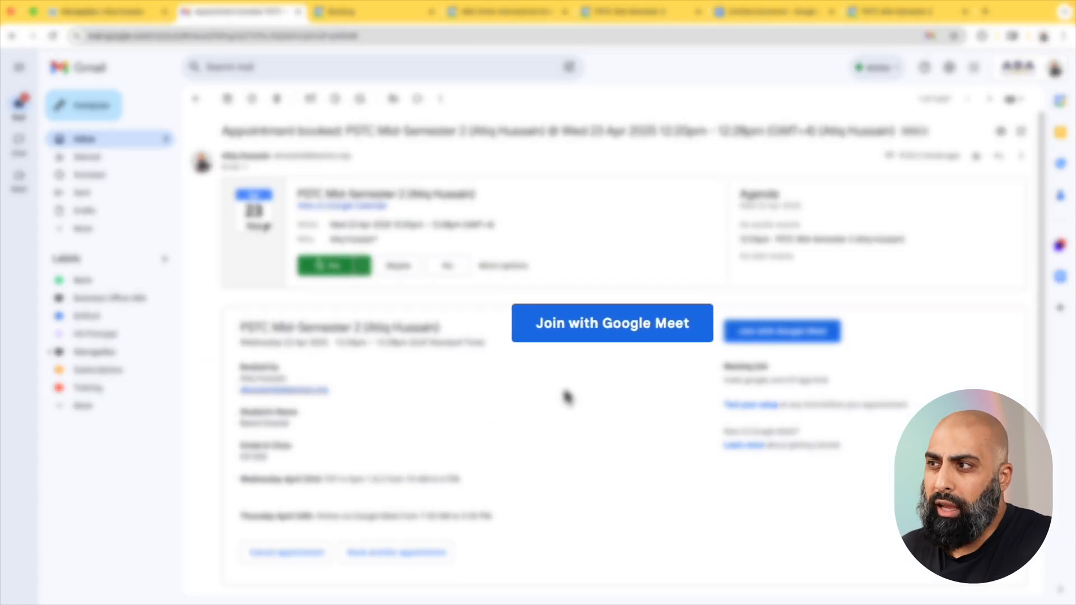
pyautogui.scroll(-2, 573, 396)
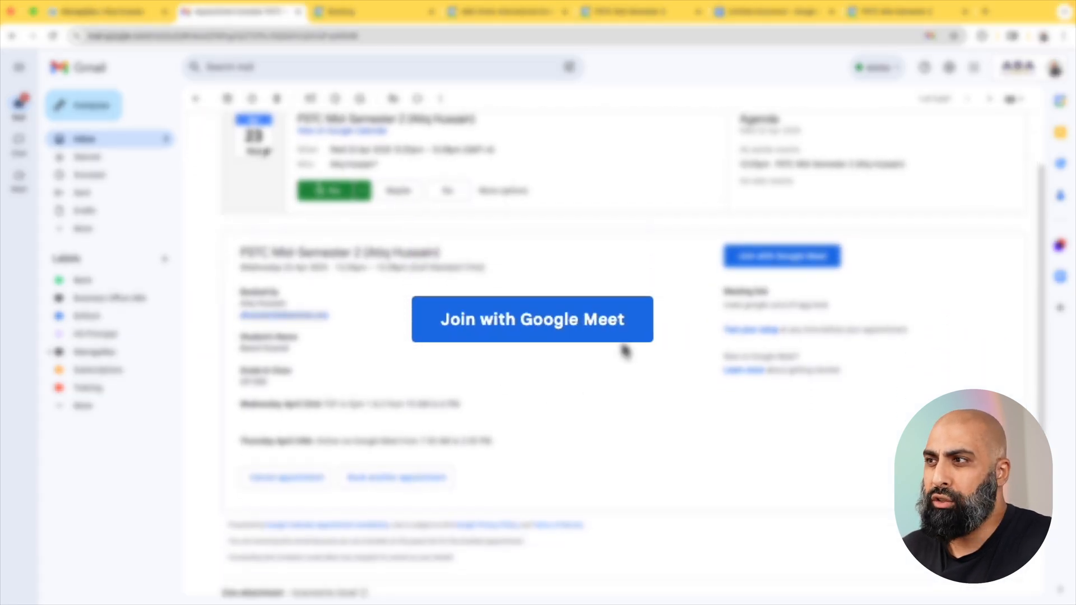
pyautogui.click(760, 305)
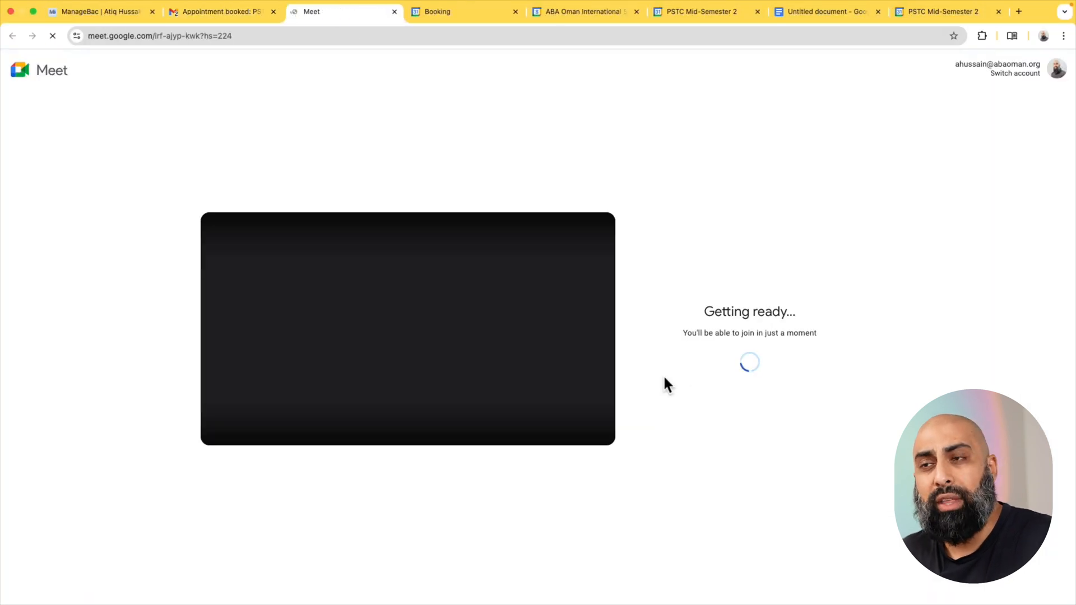